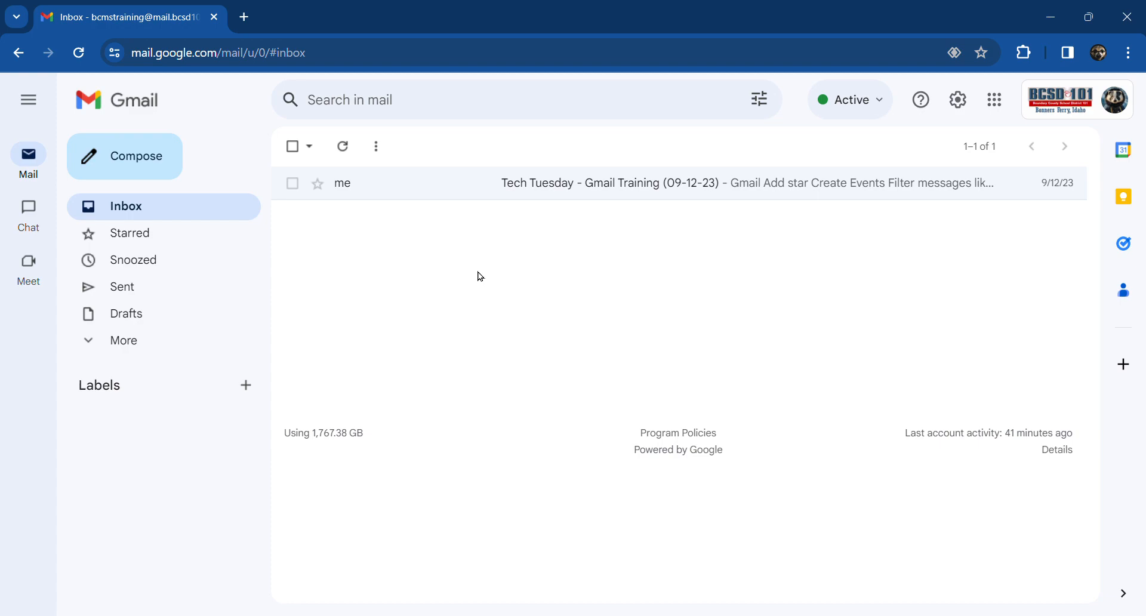
Examine the additional options available in a new blank message, including the label choices, and discard the draft
{"action": "left_click", "coordinate": [131, 158]}
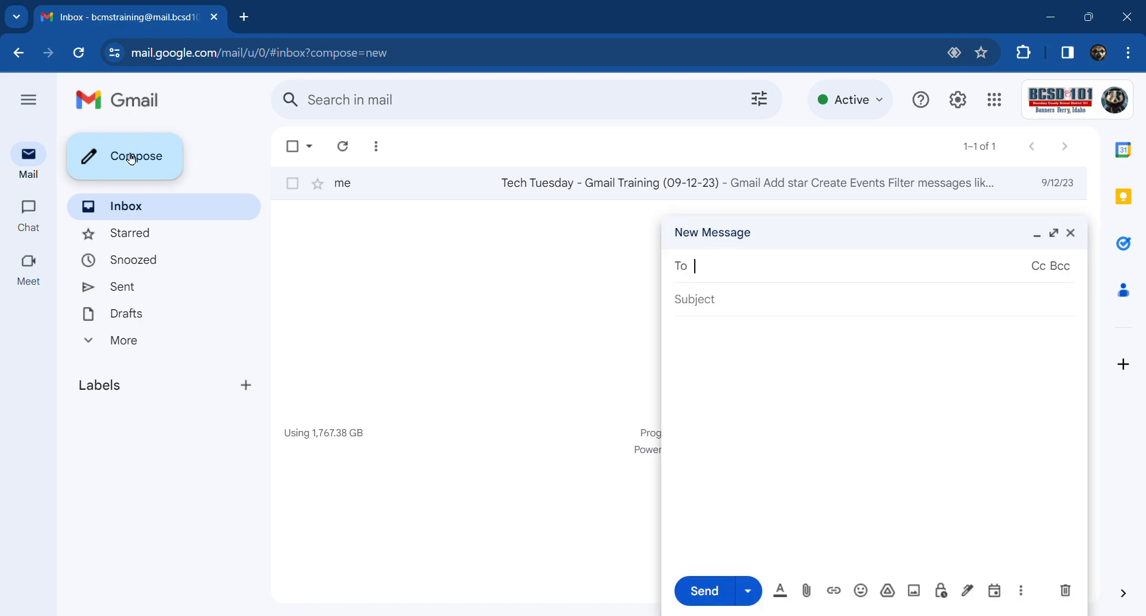
{"action": "left_click", "coordinate": [1022, 592]}
{"action": "mouse_move", "coordinate": [902, 447]}
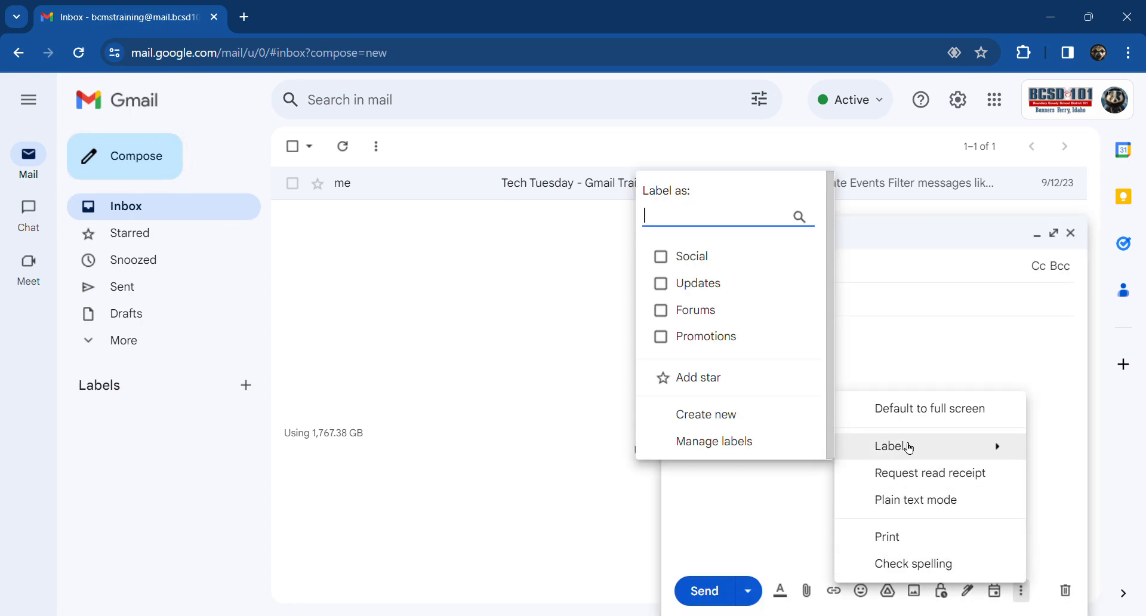
{"action": "left_click", "coordinate": [968, 361]}
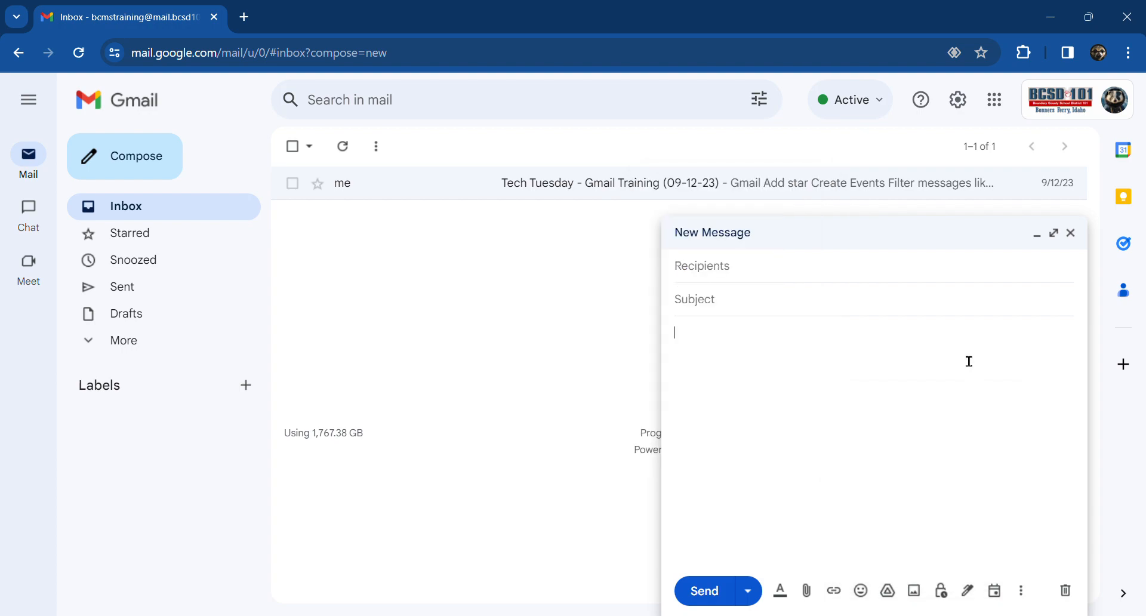
{"action": "left_click", "coordinate": [1065, 591]}
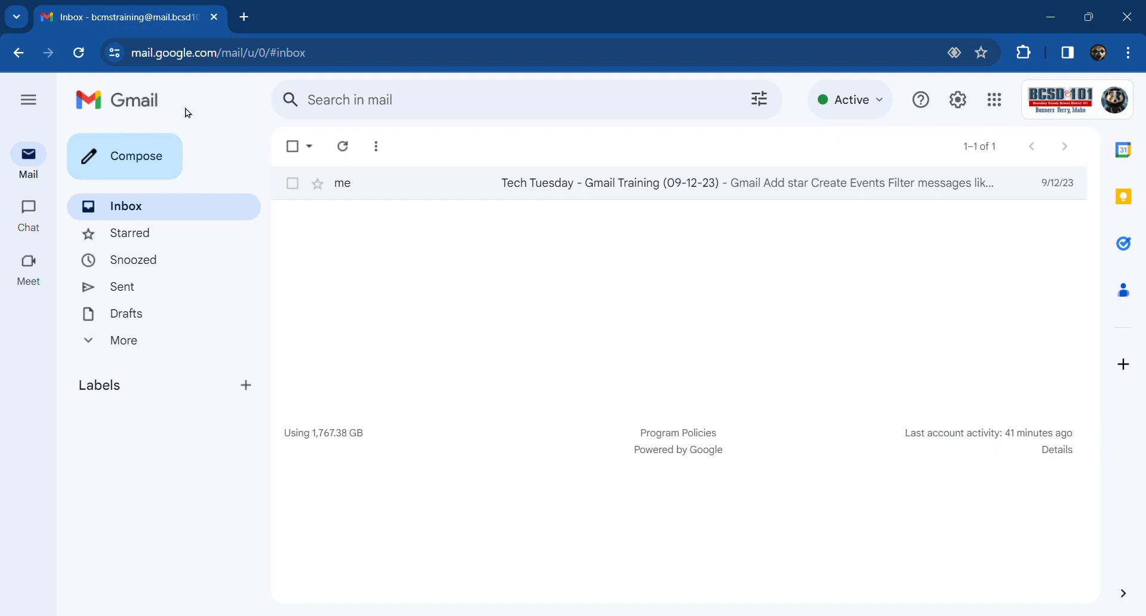
Enable Templates in the advanced mail settings and save the changes
{"action": "left_click", "coordinate": [961, 105]}
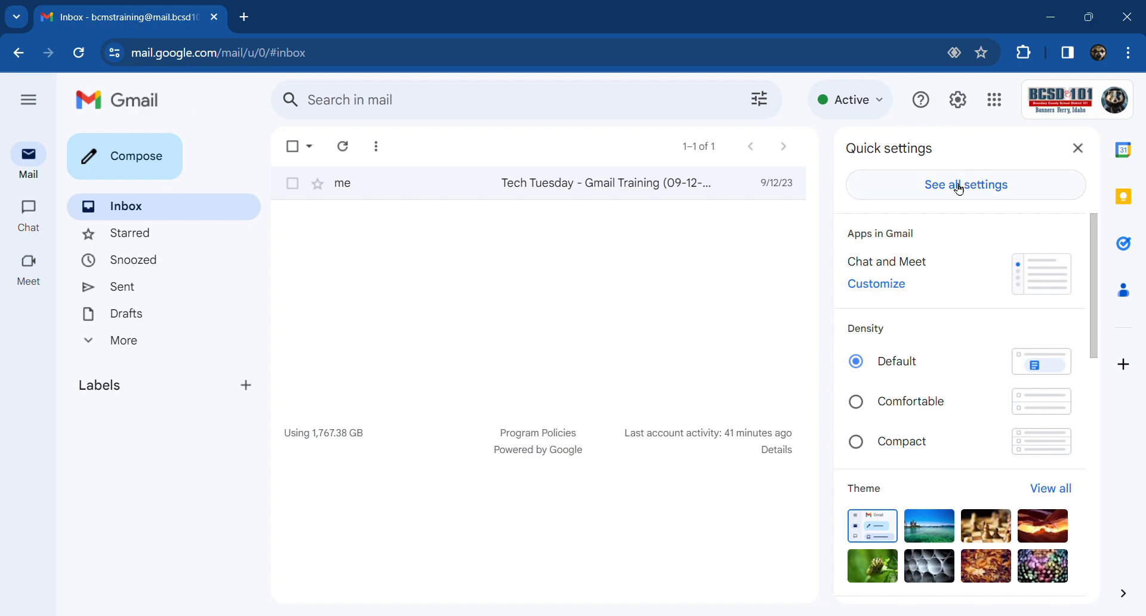
{"action": "left_click", "coordinate": [988, 188]}
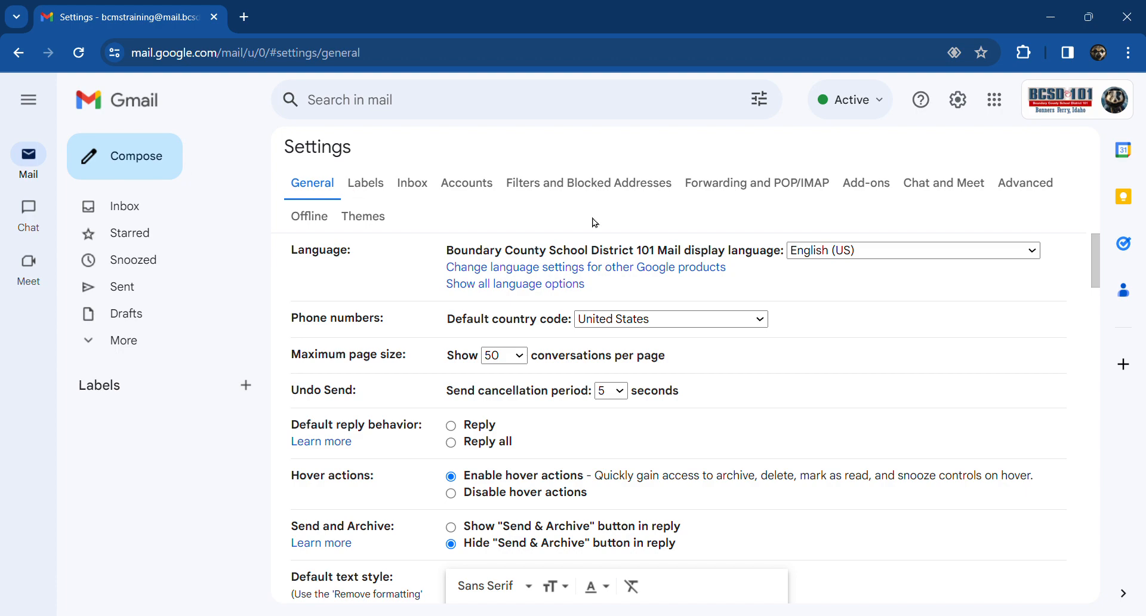
{"action": "left_click", "coordinate": [1029, 188]}
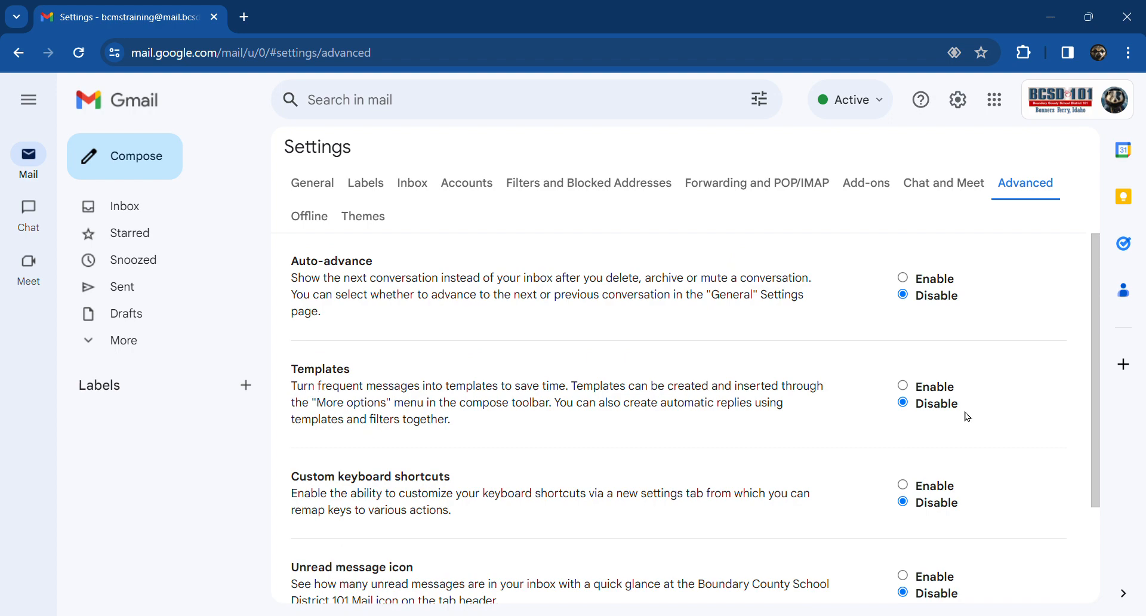
{"action": "left_click", "coordinate": [906, 387]}
{"action": "scroll", "coordinate": [591, 313], "scroll_direction": "down", "scroll_amount": 3}
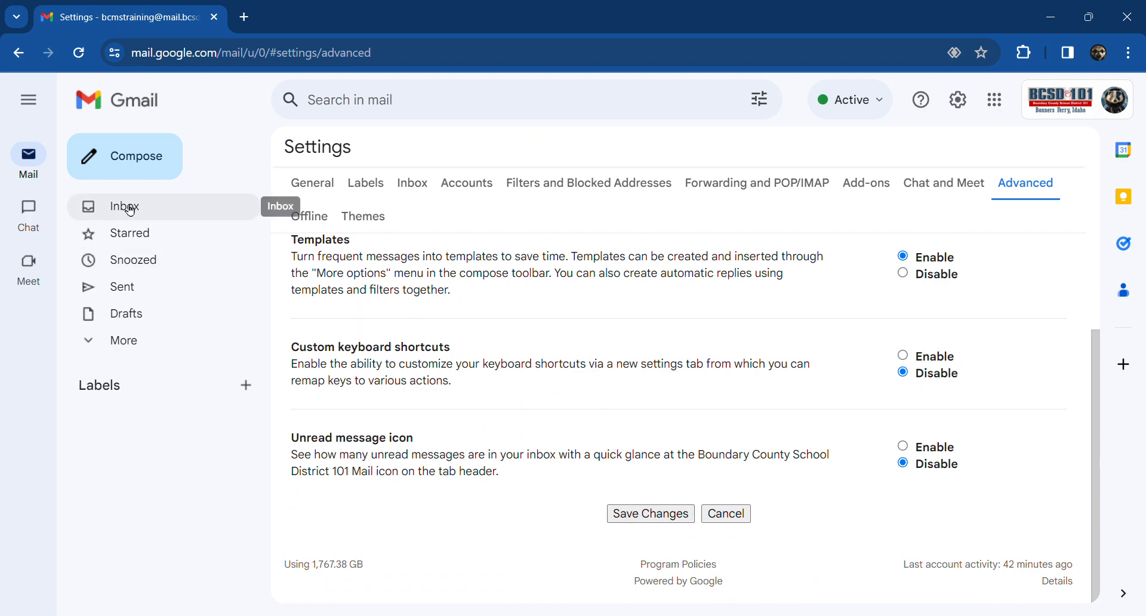
{"action": "left_click", "coordinate": [248, 206]}
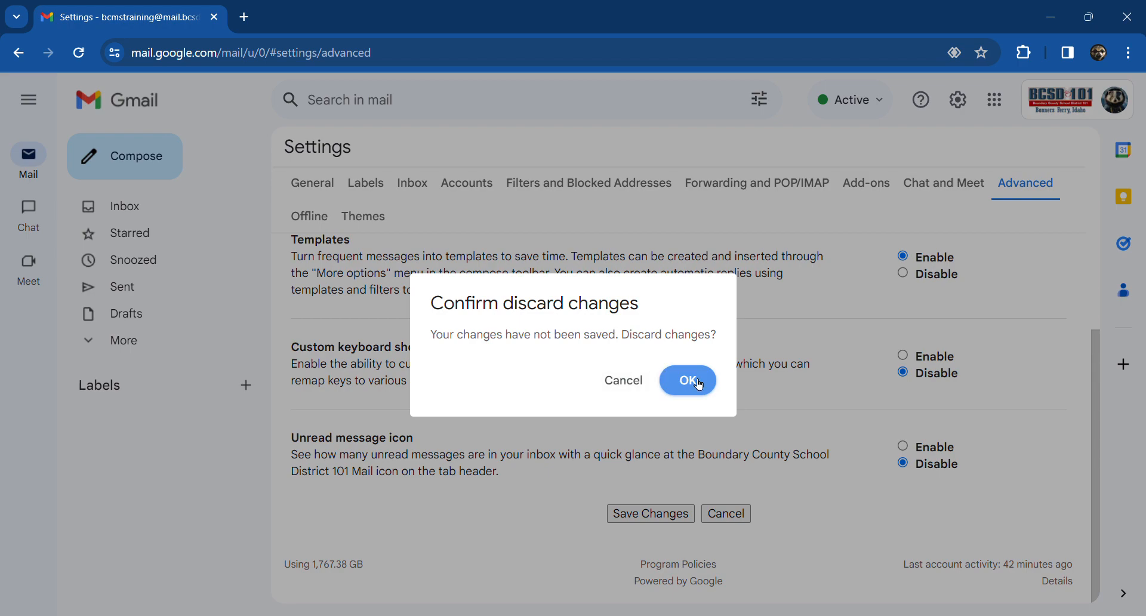
{"action": "left_click", "coordinate": [621, 379]}
{"action": "scroll", "coordinate": [793, 378], "scroll_direction": "up", "scroll_amount": 2}
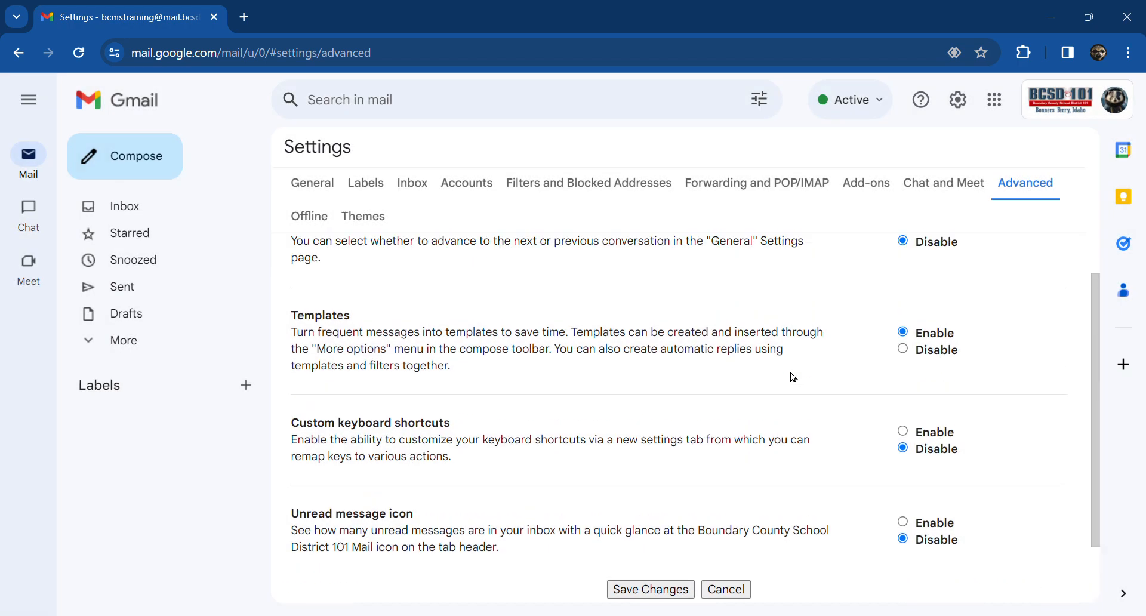
{"action": "scroll", "coordinate": [917, 358], "scroll_direction": "down", "scroll_amount": 2}
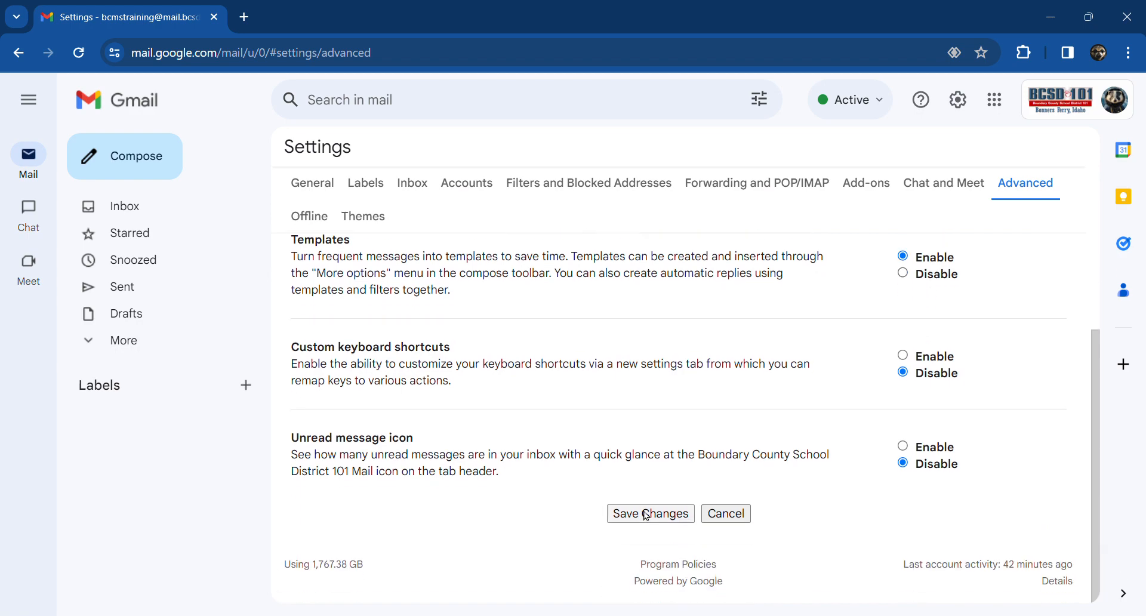
{"action": "left_click", "coordinate": [644, 515]}
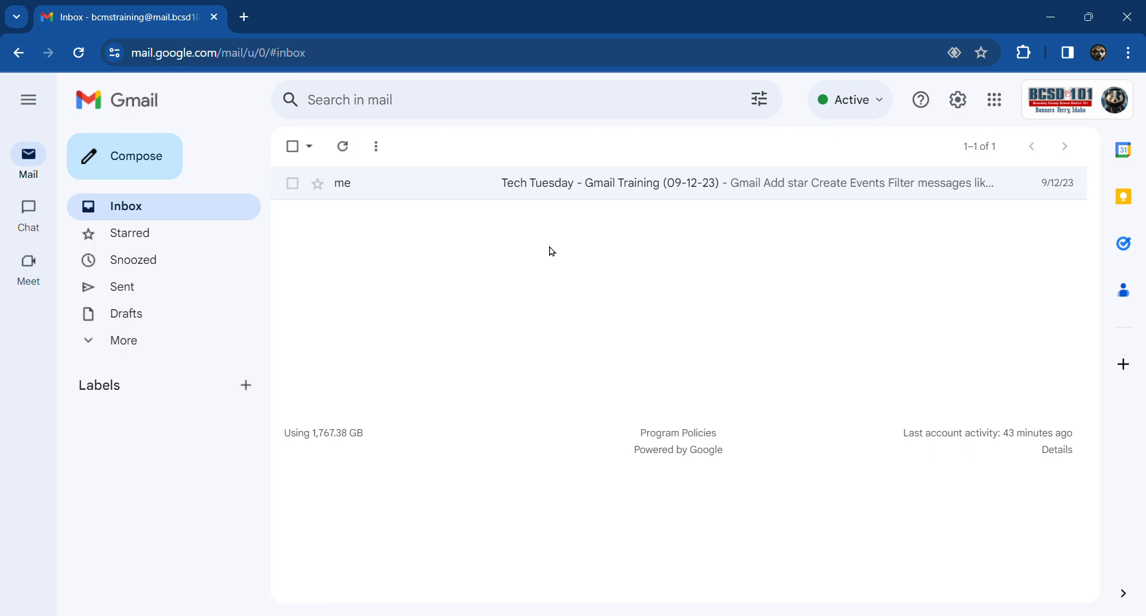
Start a new message and paste the copied "Dear Parent/Guardian" homework letter into its body
{"action": "left_click", "coordinate": [160, 160]}
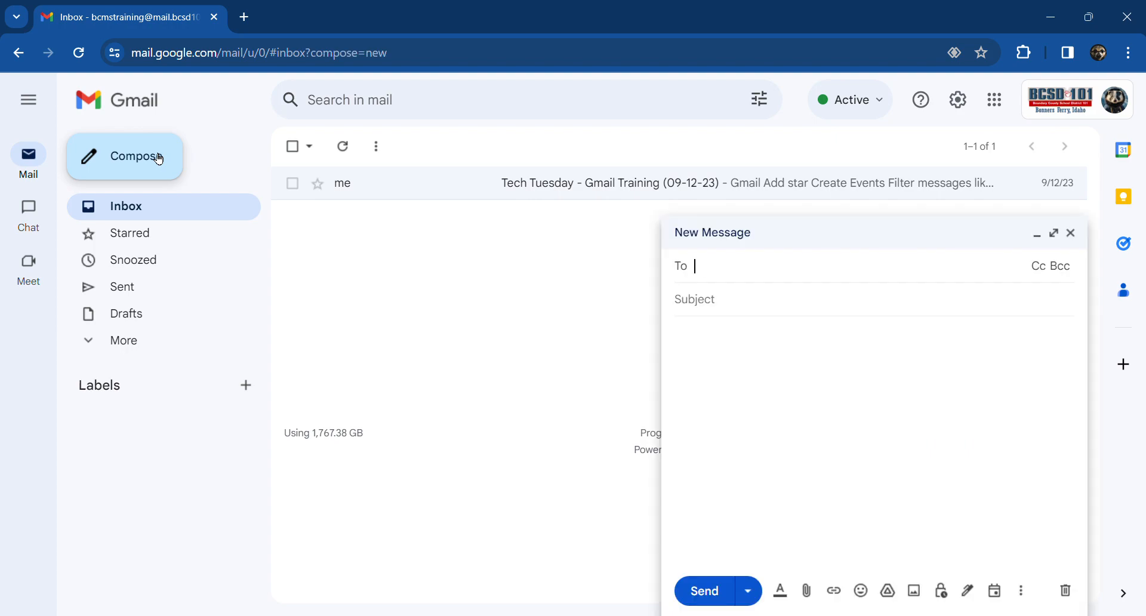
{"action": "left_click", "coordinate": [703, 338]}
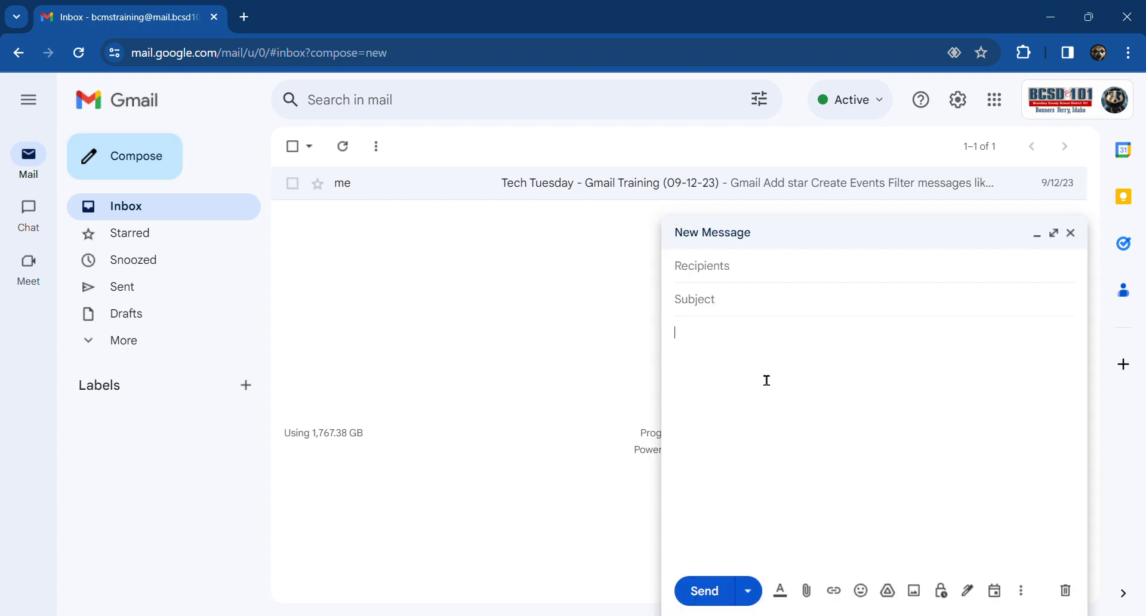
{"action": "key", "text": "ctrl+v"}
{"action": "scroll", "coordinate": [767, 380], "scroll_direction": "up", "scroll_amount": 10}
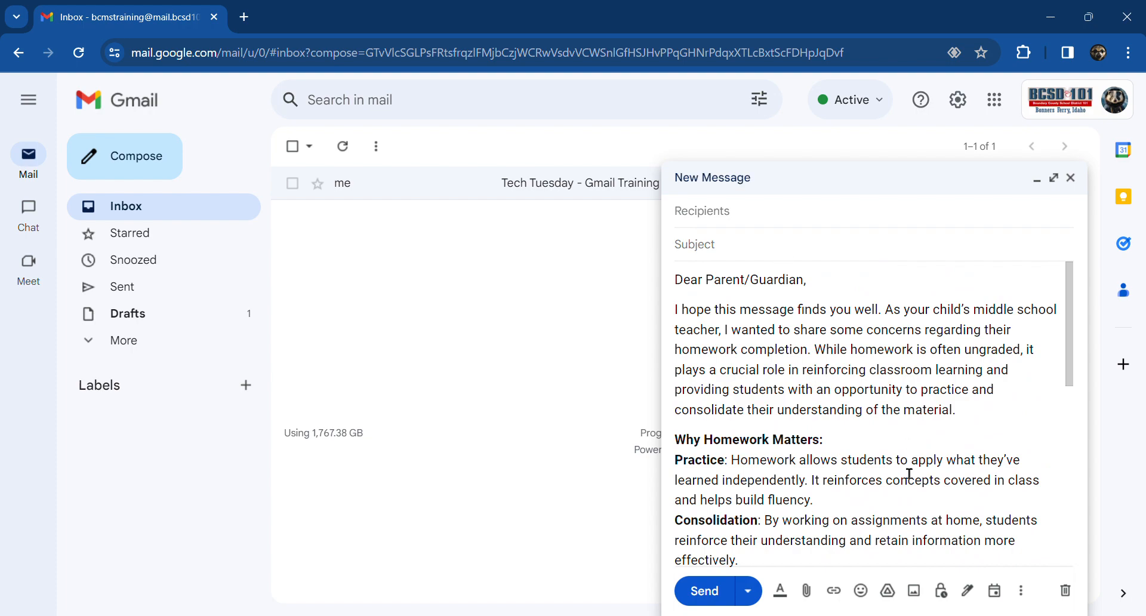
Enter "Your Assistance is Requested" as the subject of the message
{"action": "type", "text": "You Ad"}
{"action": "key", "text": "BackSpace"}
{"action": "key", "text": "BackSpace"}
{"action": "type", "text": "Assistance is Req"}
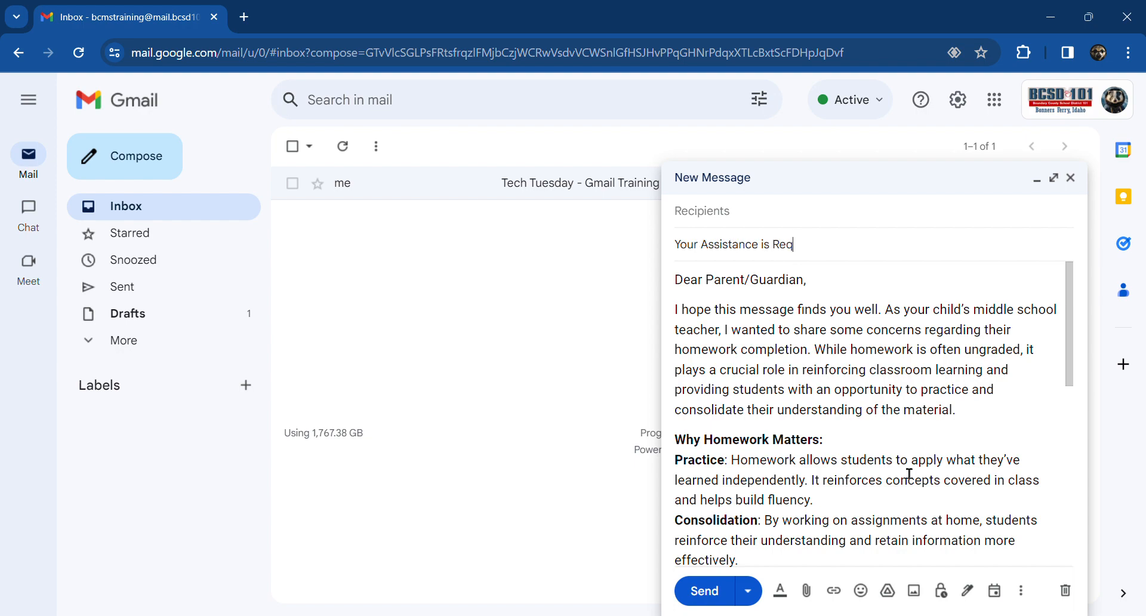
{"action": "type", "text": "uested"}
{"action": "left_click", "coordinate": [848, 351]}
Give "Parent/Guardian" in the greeting a yellow background and make it bold
{"action": "left_click_drag", "start_coordinate": [707, 280], "coordinate": [811, 290]}
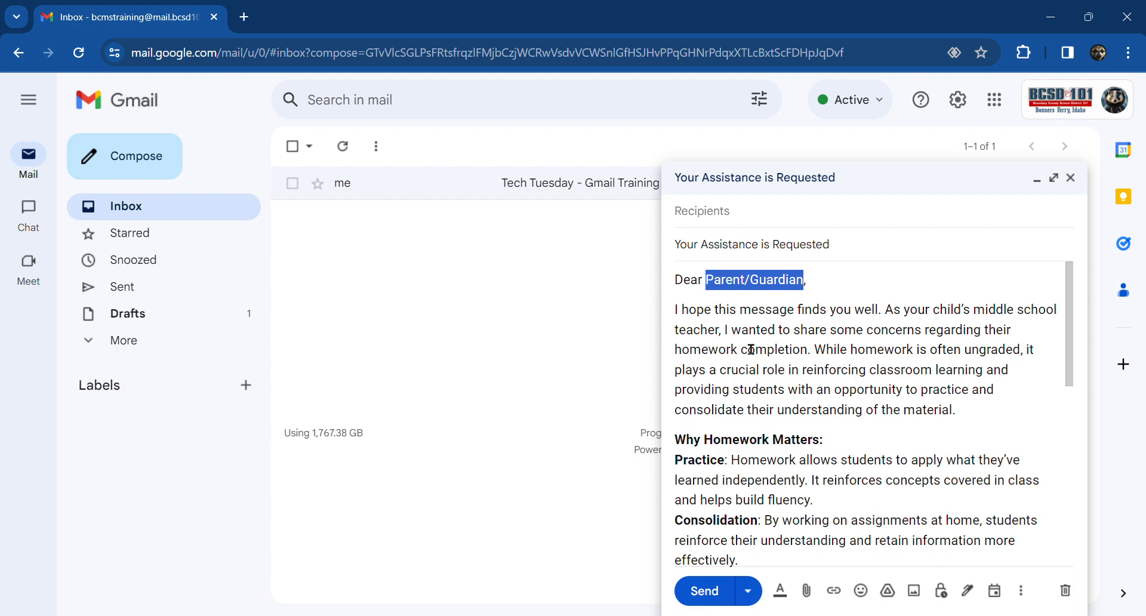
{"action": "left_click", "coordinate": [782, 593]}
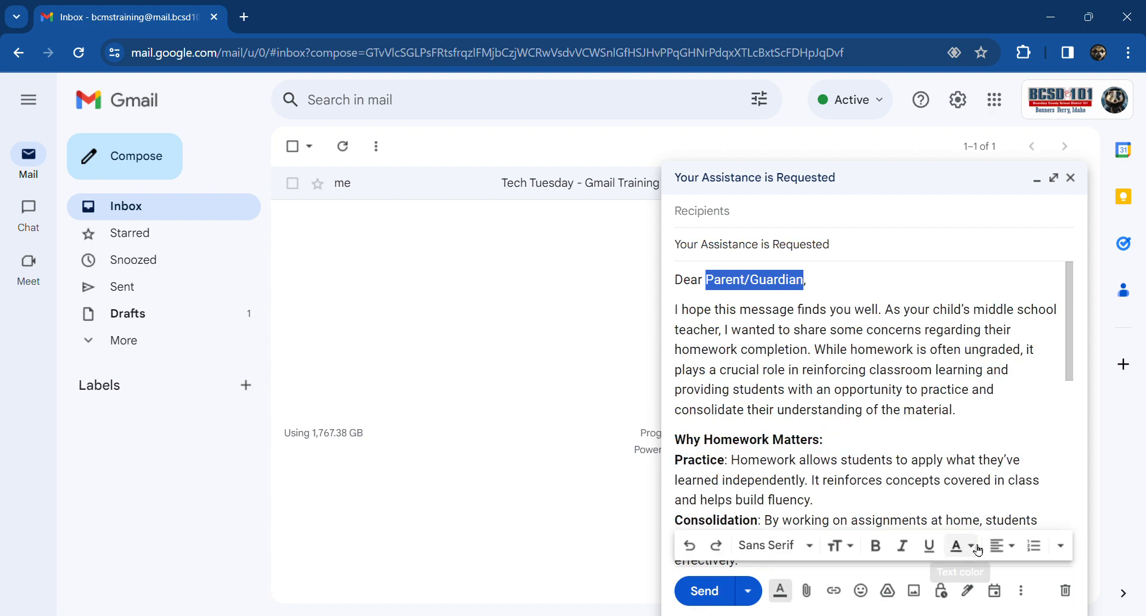
{"action": "left_click", "coordinate": [960, 546]}
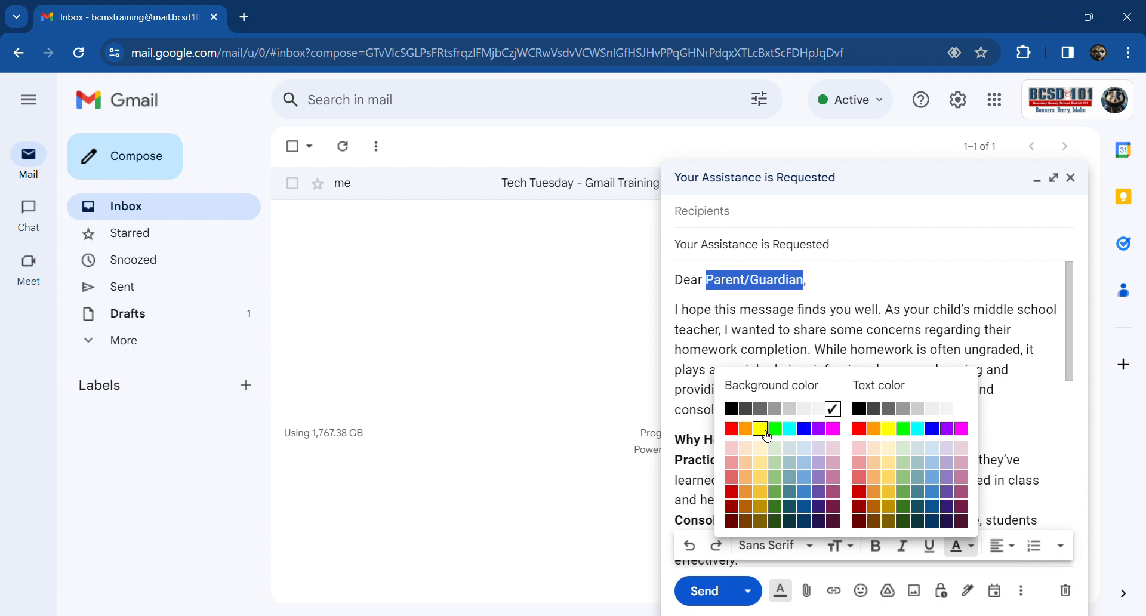
{"action": "left_click", "coordinate": [762, 430]}
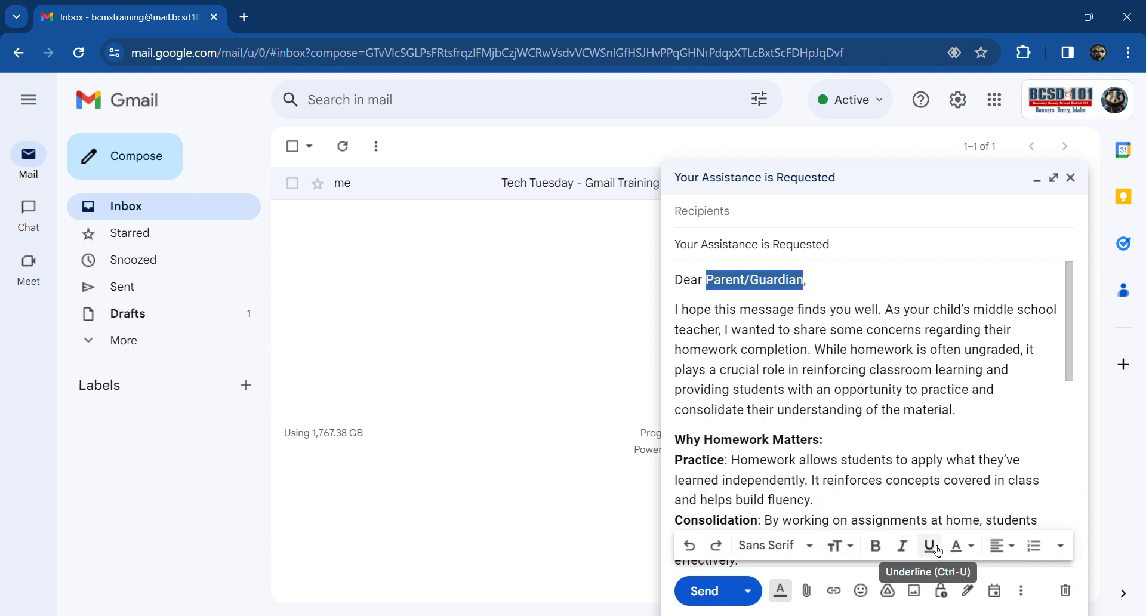
{"action": "left_click", "coordinate": [876, 546]}
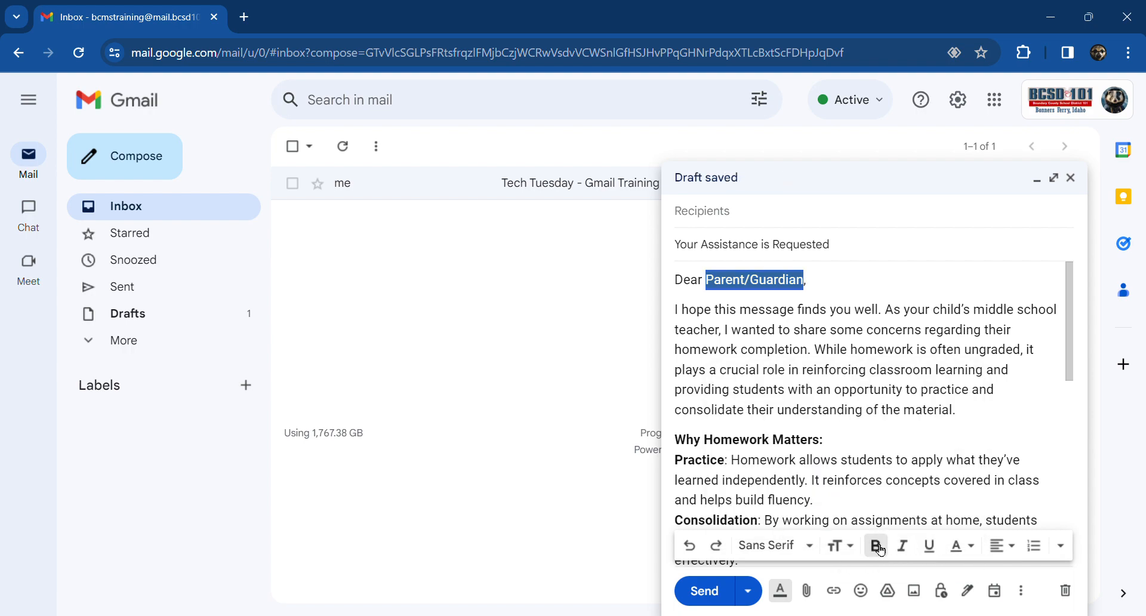
{"action": "left_click", "coordinate": [873, 372]}
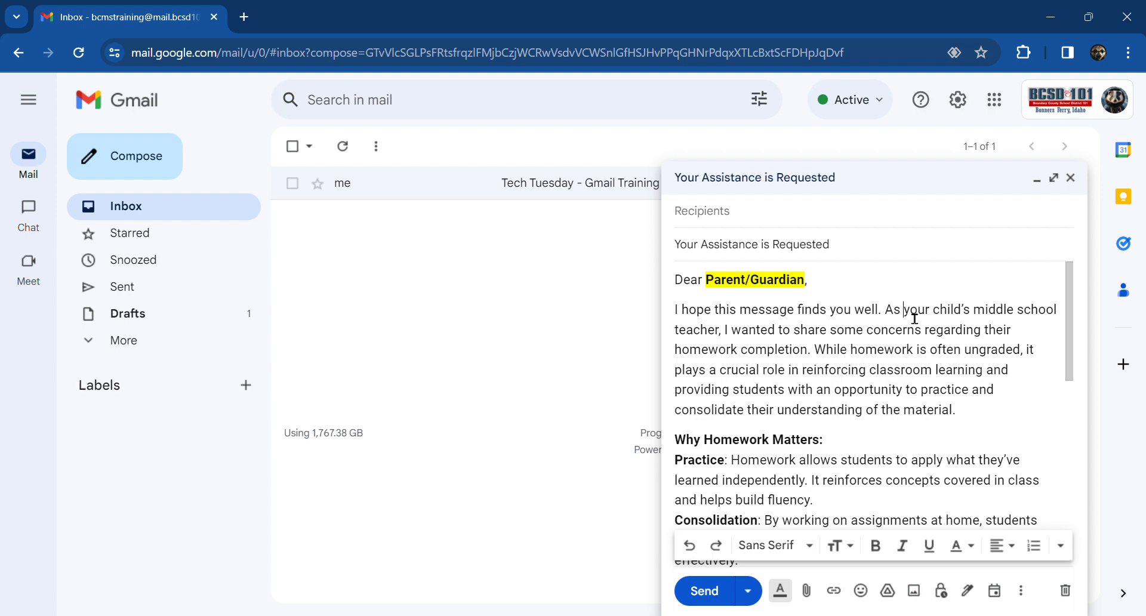
Give "your child's" in the first paragraph a yellow background and make it bold
{"action": "left_click_drag", "start_coordinate": [914, 319], "coordinate": [978, 316]}
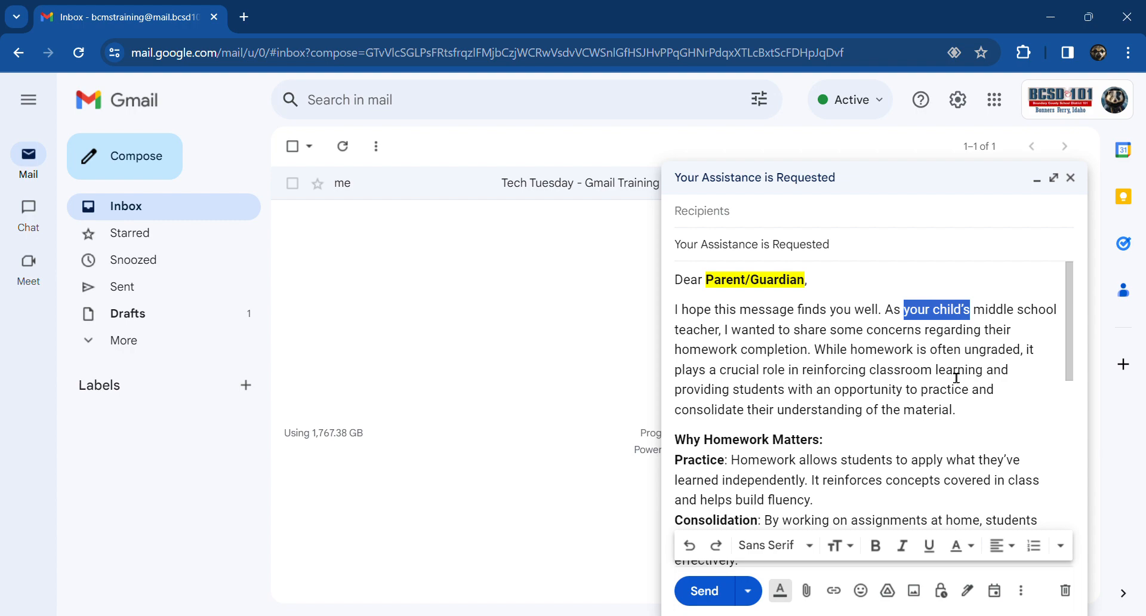
{"action": "left_click", "coordinate": [956, 546]}
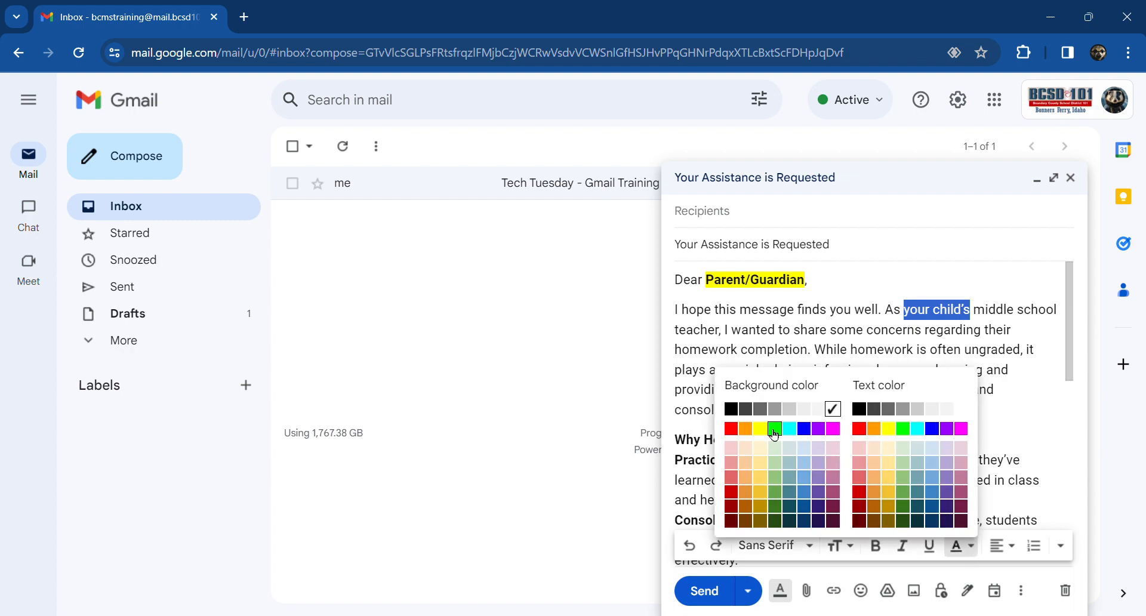
{"action": "left_click", "coordinate": [759, 428]}
{"action": "left_click", "coordinate": [875, 546]}
{"action": "left_click", "coordinate": [850, 389]}
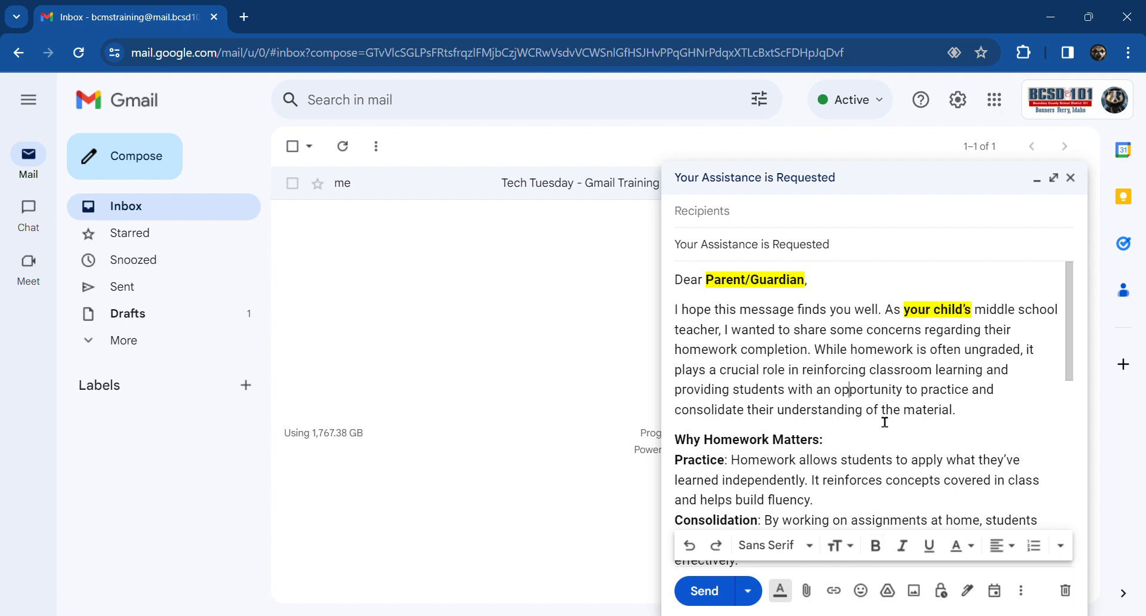
Select the "Teacher Name Here" placeholder in the closing line and hide the formatting options
{"action": "scroll", "coordinate": [885, 422], "scroll_direction": "down", "scroll_amount": 10}
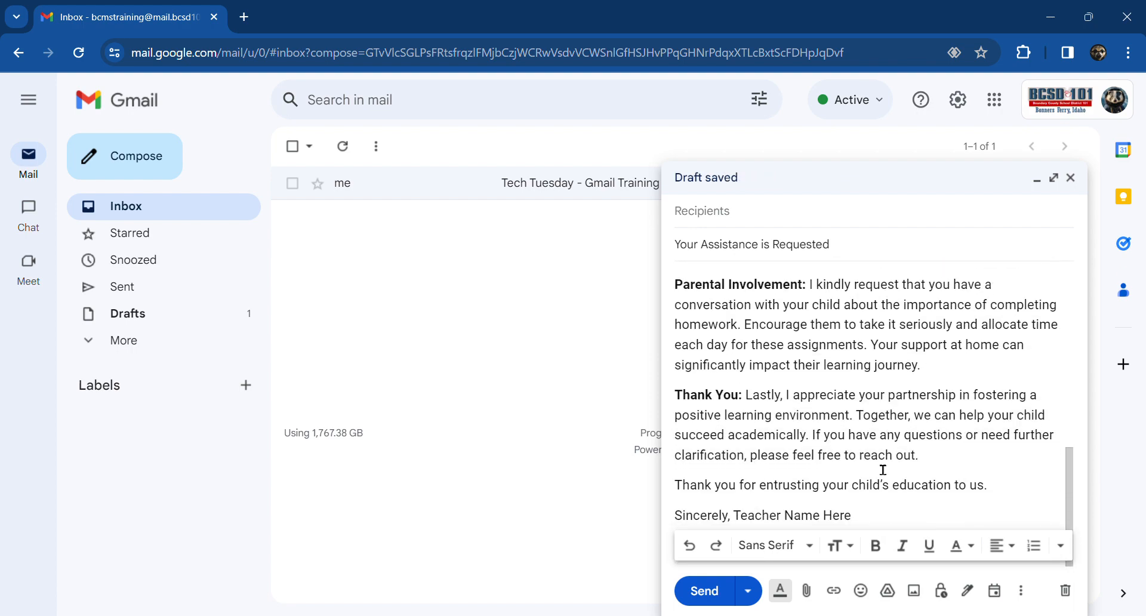
{"action": "left_click_drag", "start_coordinate": [852, 515], "coordinate": [736, 533]}
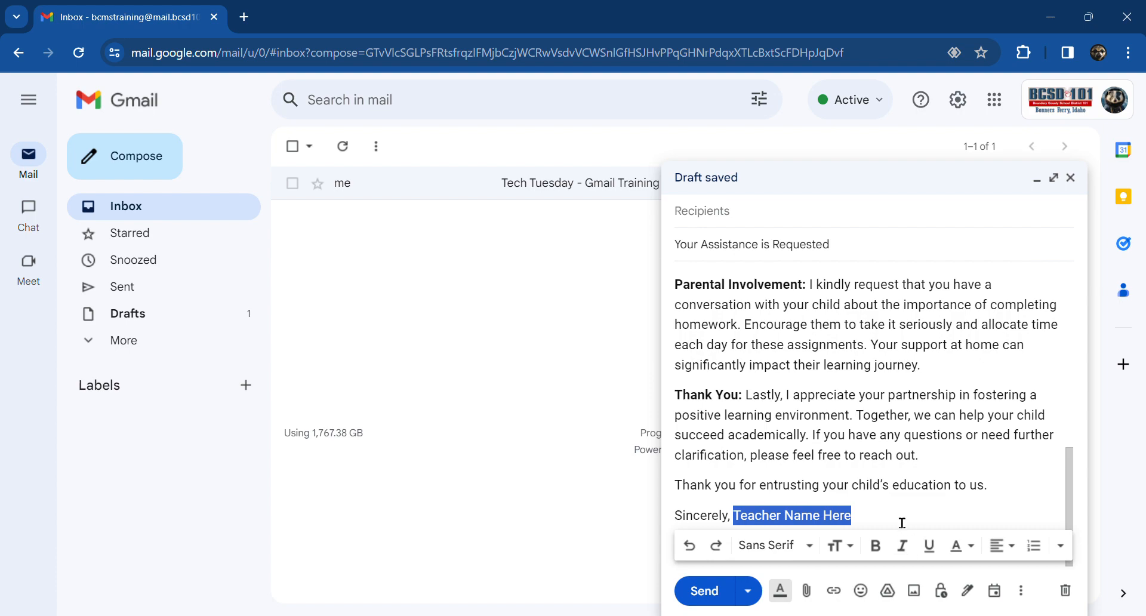
{"action": "left_click", "coordinate": [791, 597]}
{"action": "scroll", "coordinate": [913, 421], "scroll_direction": "up", "scroll_amount": 10}
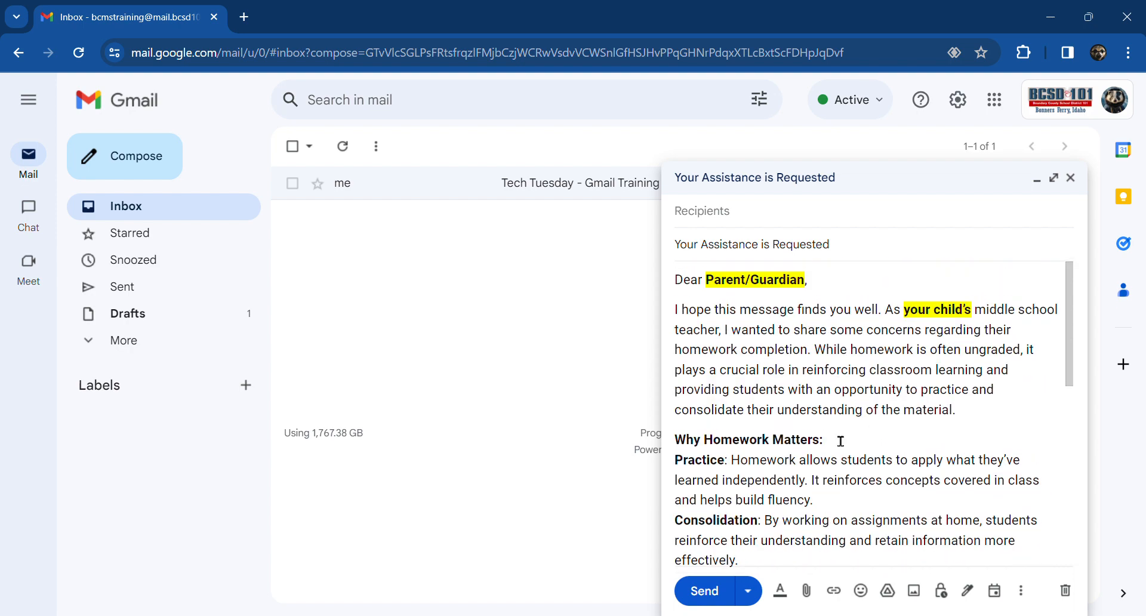
Save the draft as a new template named "Your Assistance is Requested" and close the message
{"action": "left_click", "coordinate": [1023, 591]}
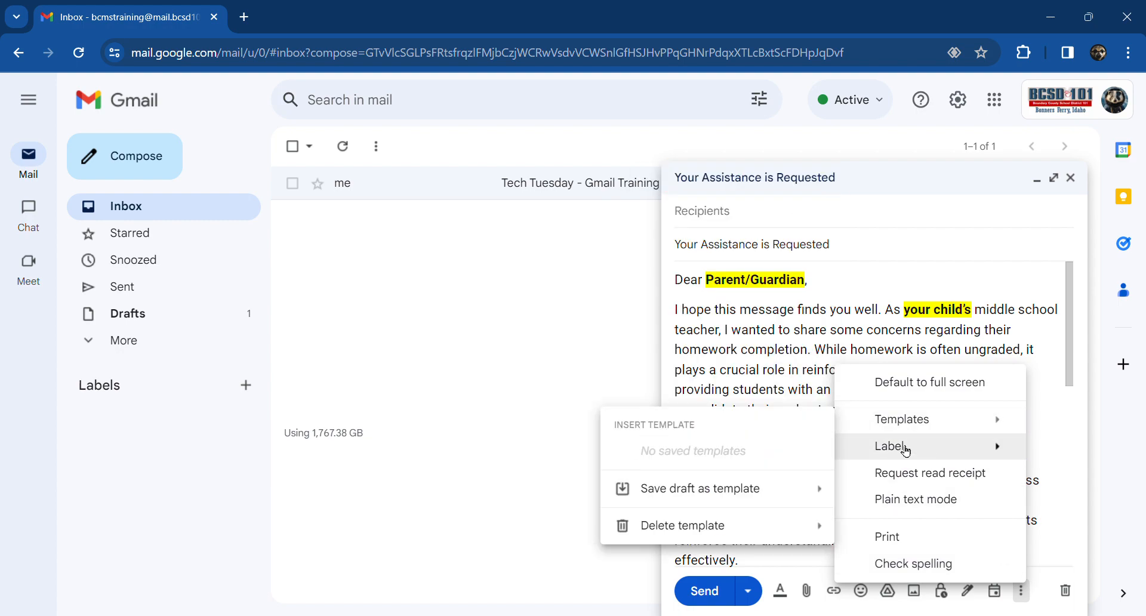
{"action": "mouse_move", "coordinate": [918, 429]}
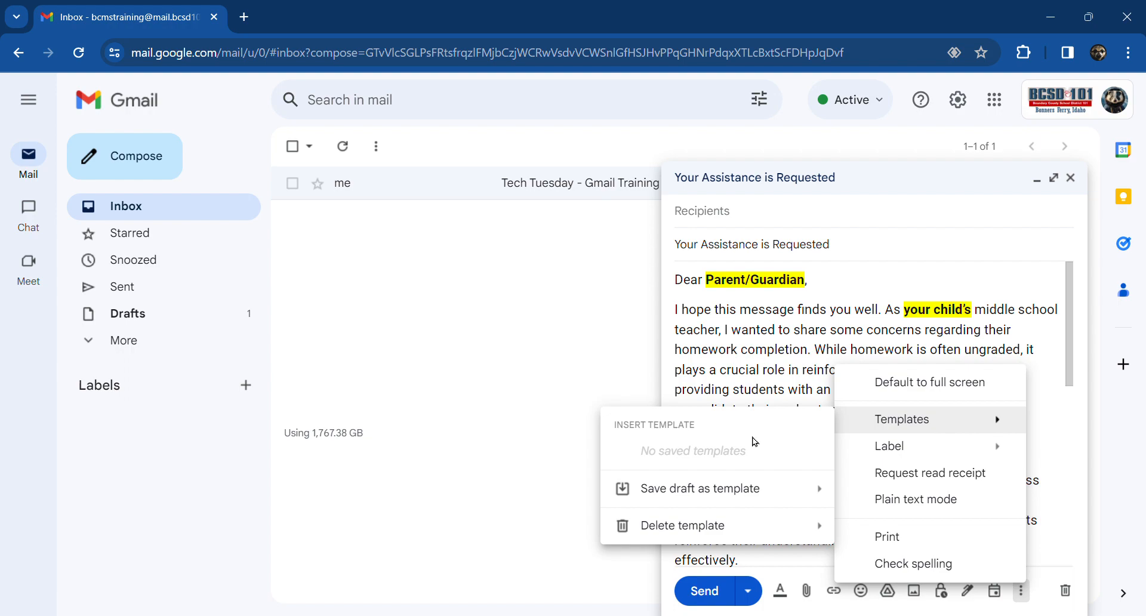
{"action": "mouse_move", "coordinate": [720, 489]}
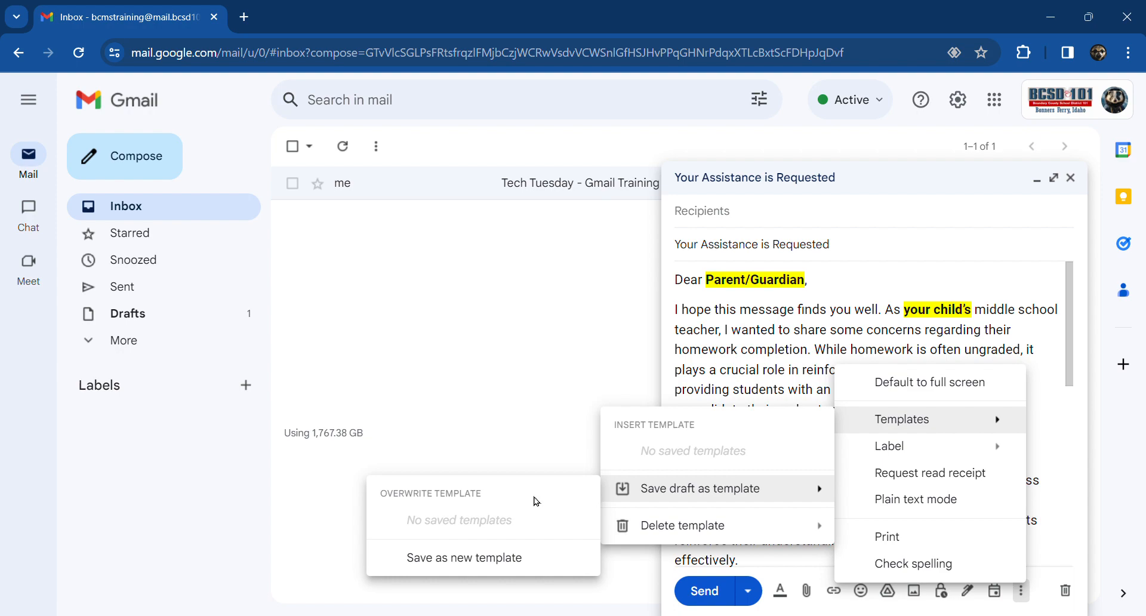
{"action": "left_click", "coordinate": [465, 557]}
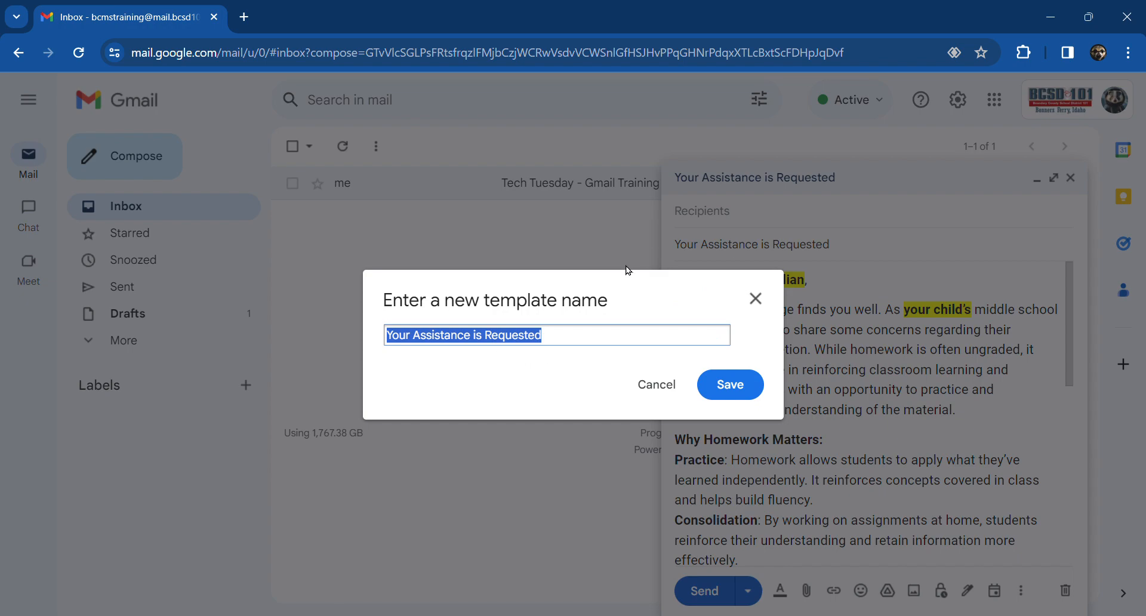
{"action": "left_click", "coordinate": [729, 387]}
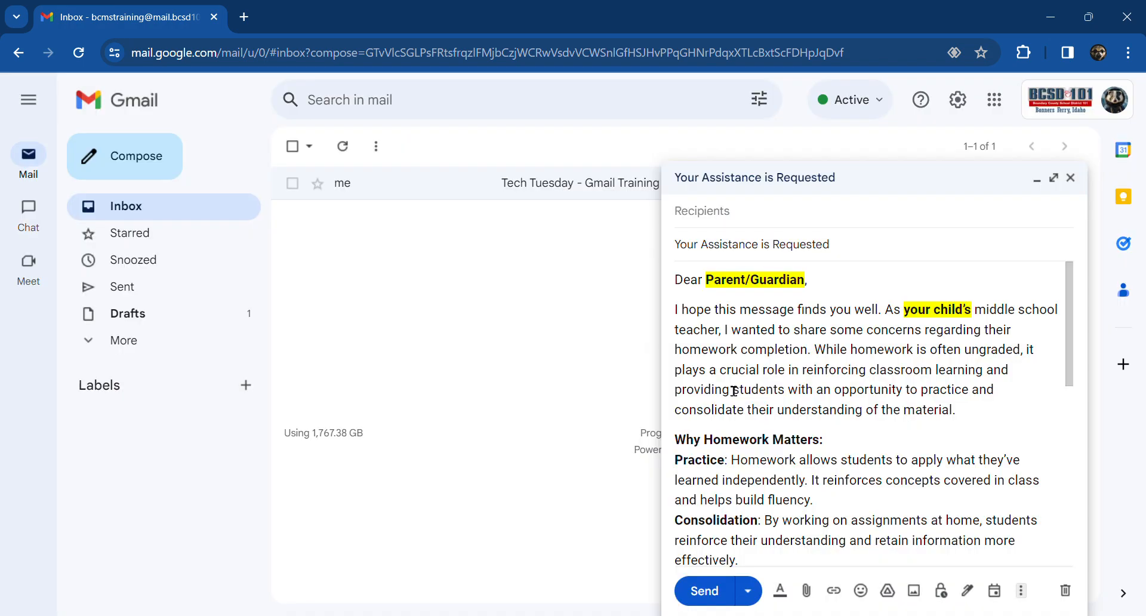
{"action": "left_click", "coordinate": [1071, 180]}
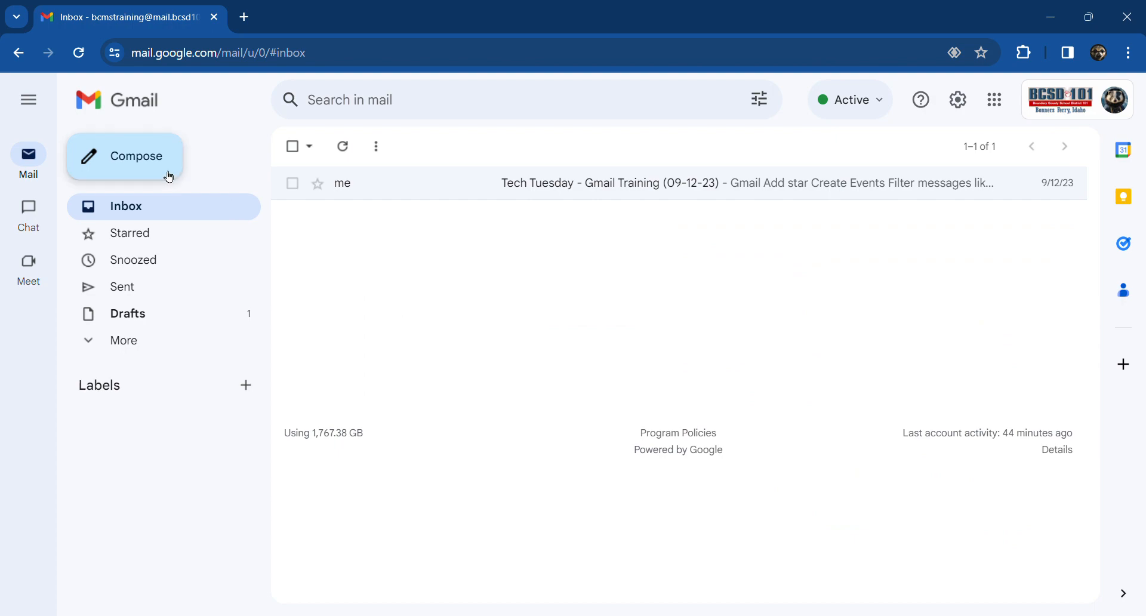
Start a new message and insert the "Your Assistance is Requested" template into it
{"action": "left_click", "coordinate": [145, 161]}
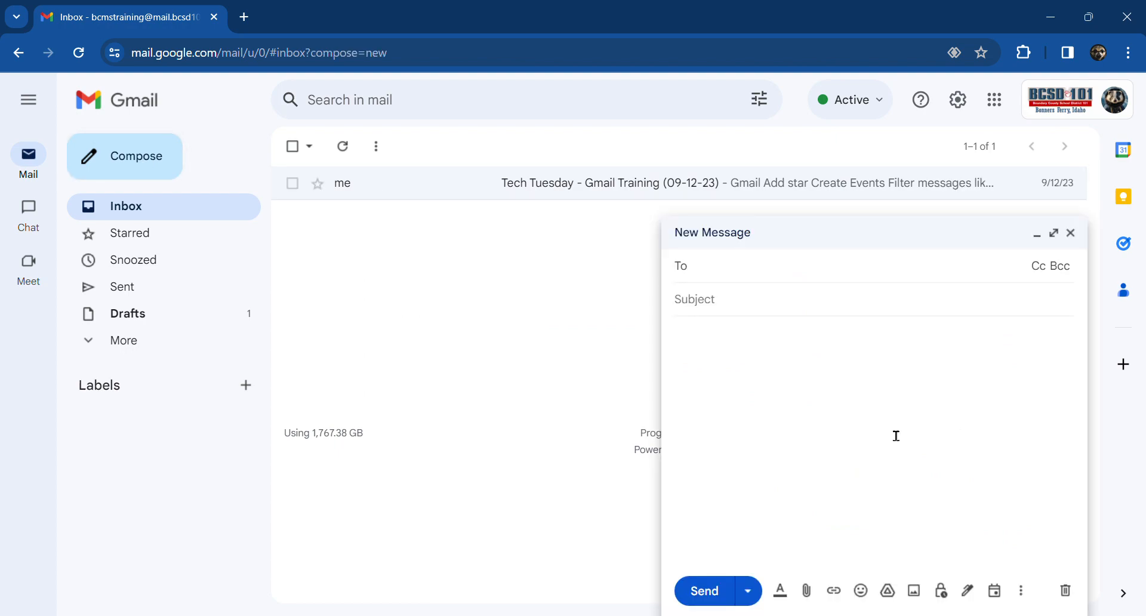
{"action": "left_click", "coordinate": [1022, 592]}
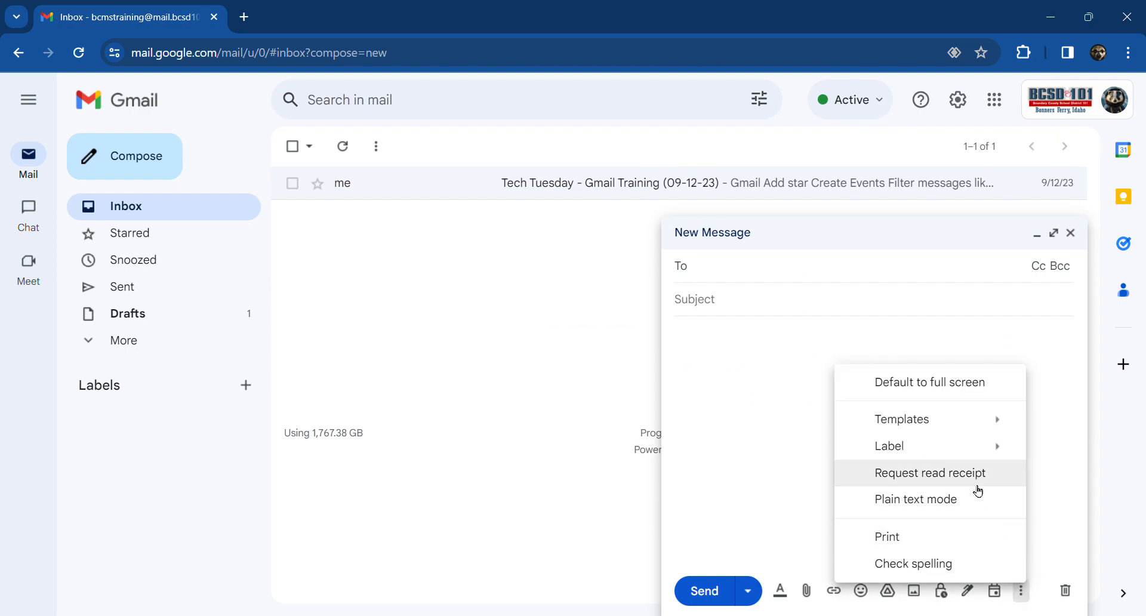
{"action": "mouse_move", "coordinate": [952, 419]}
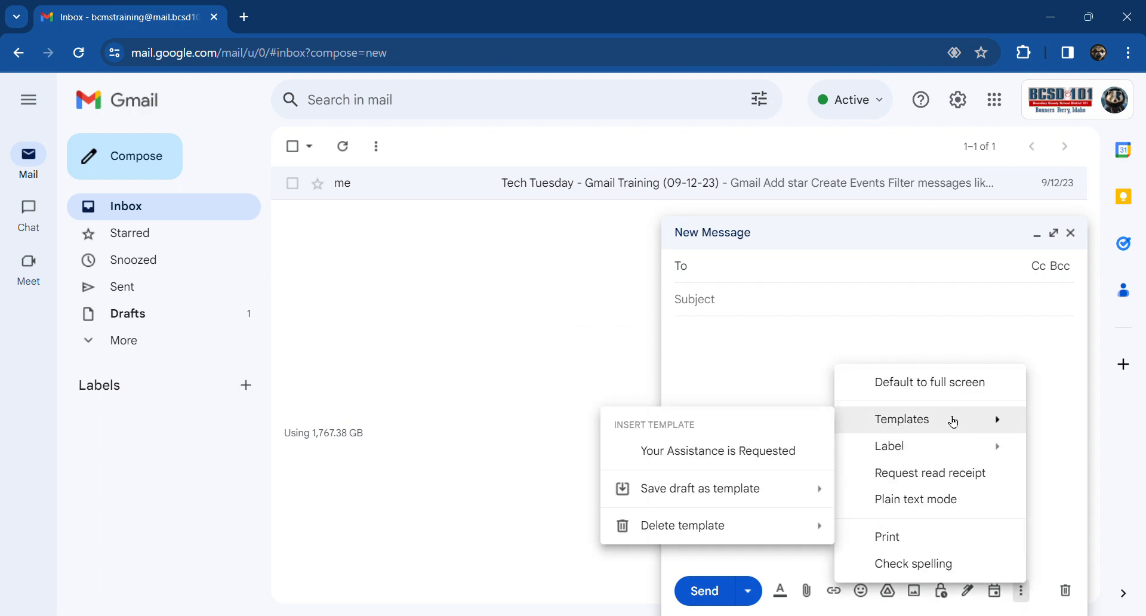
{"action": "left_click", "coordinate": [705, 459]}
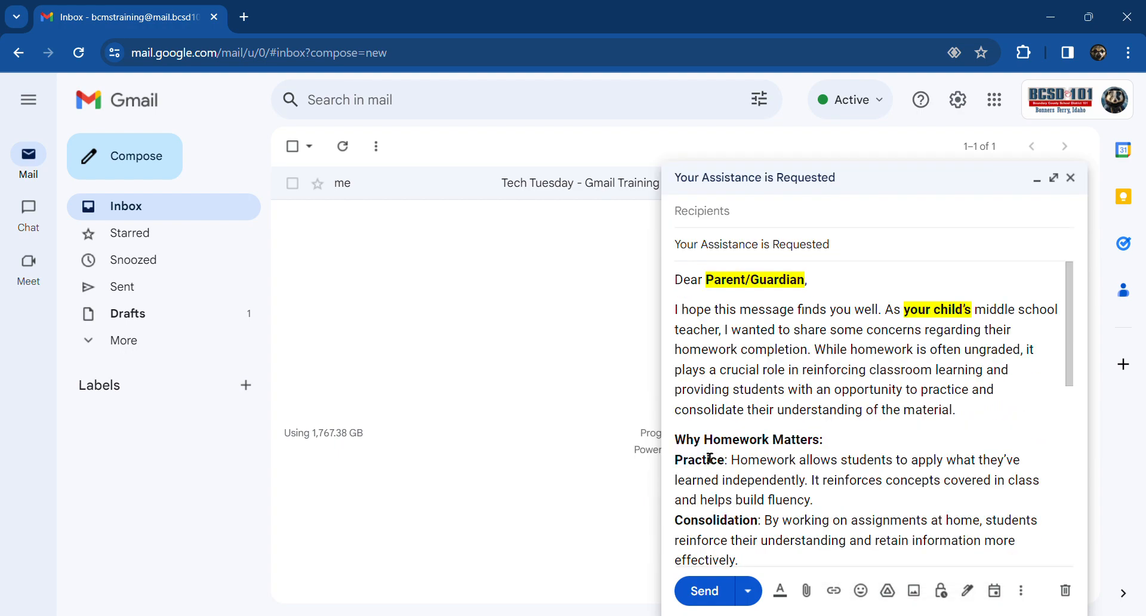
Replace the highlighted "Parent/Guardian" placeholder in the greeting with the parents' titles and surname in plain text
{"action": "scroll", "coordinate": [755, 356], "scroll_direction": "down", "scroll_amount": 5}
{"action": "scroll", "coordinate": [773, 399], "scroll_direction": "up", "scroll_amount": 5}
{"action": "left_click_drag", "start_coordinate": [706, 287], "coordinate": [811, 288]}
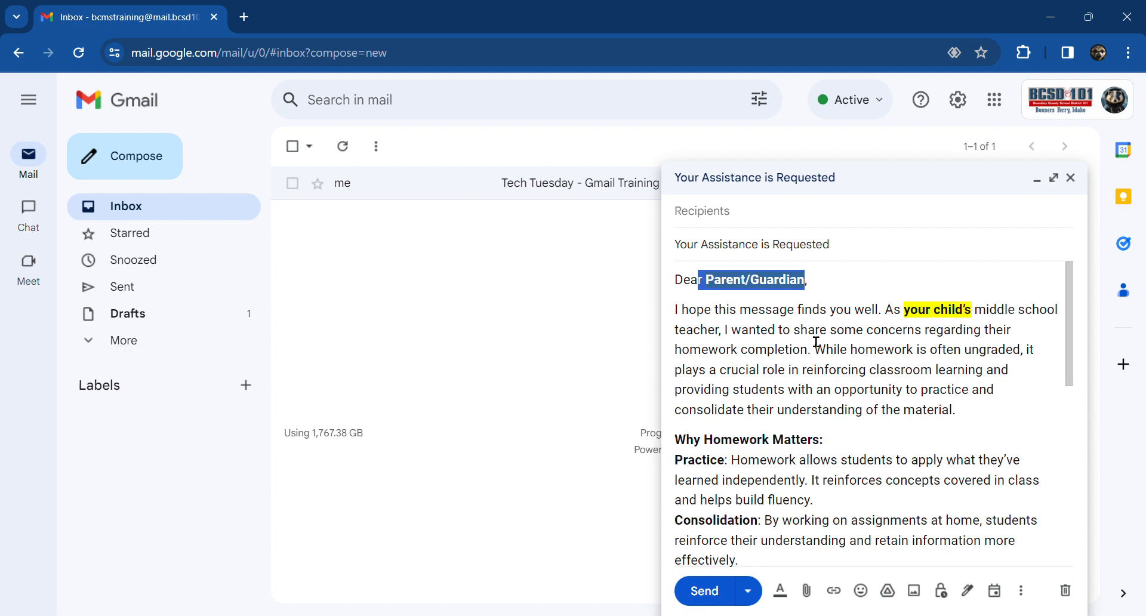
{"action": "type", "text": "r"}
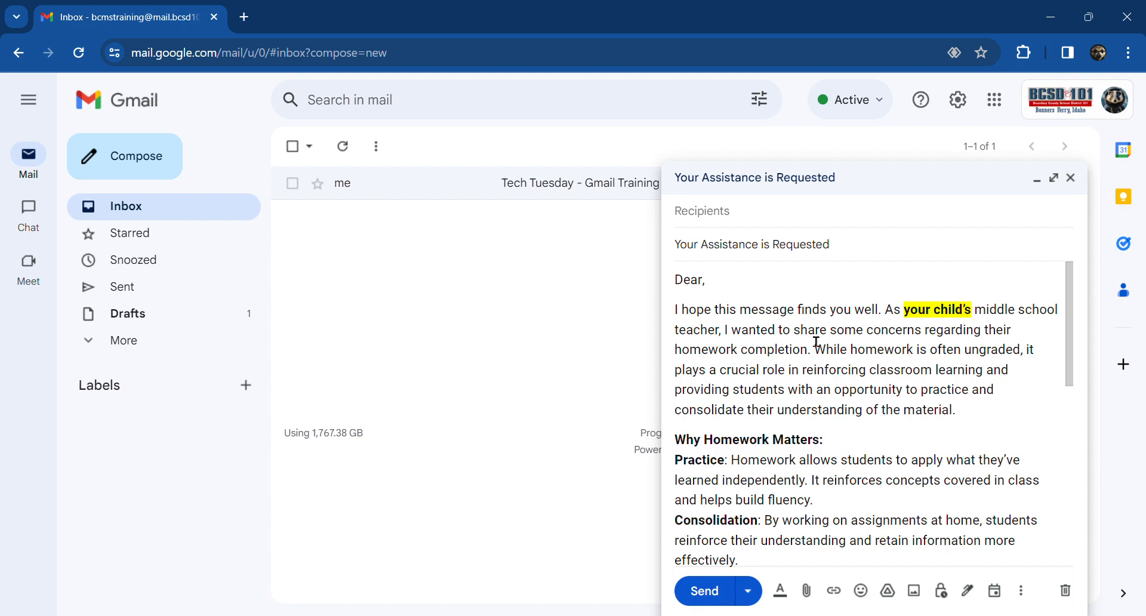
{"action": "type", "text": " Mr. and Mrs. Smith"}
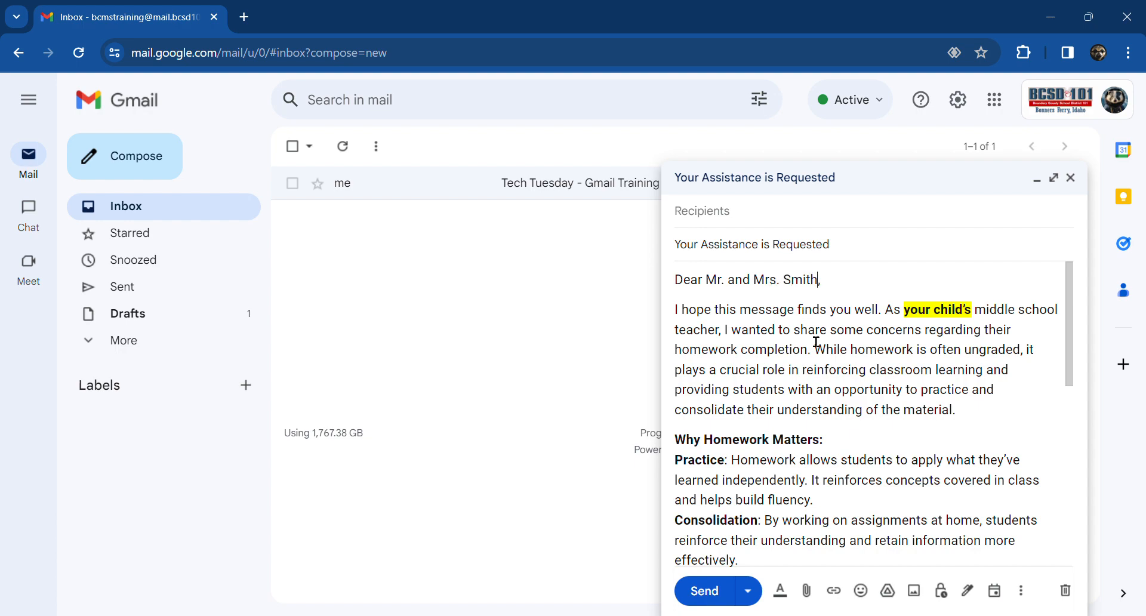
Replace the highlighted "your child's" in the first paragraph with "Student's" in plain text
{"action": "left_click", "coordinate": [906, 315]}
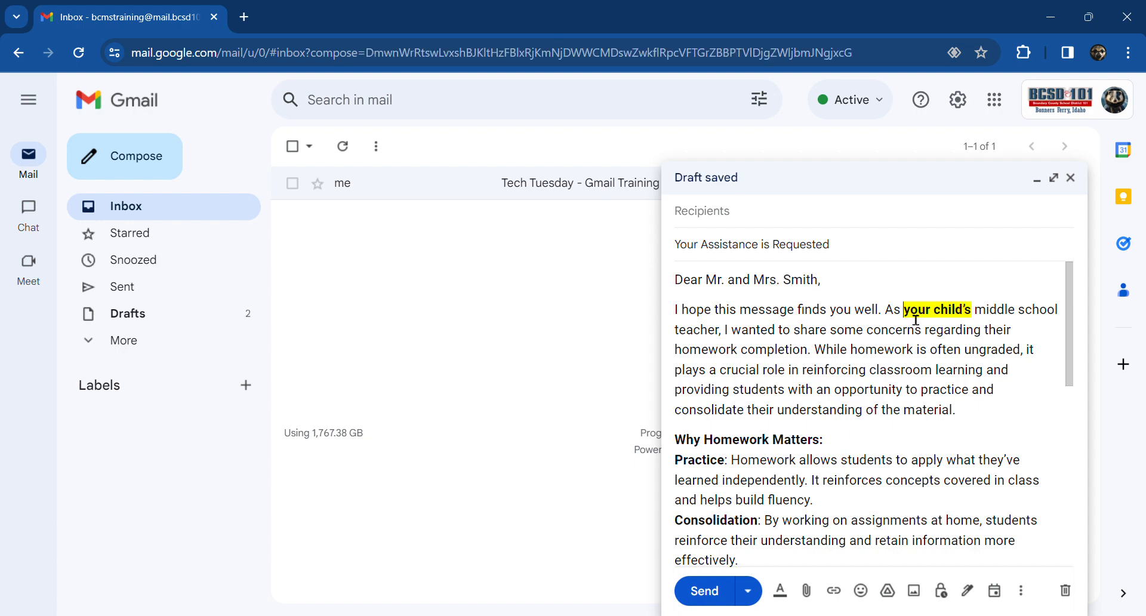
{"action": "left_click_drag", "start_coordinate": [894, 315], "coordinate": [977, 320]}
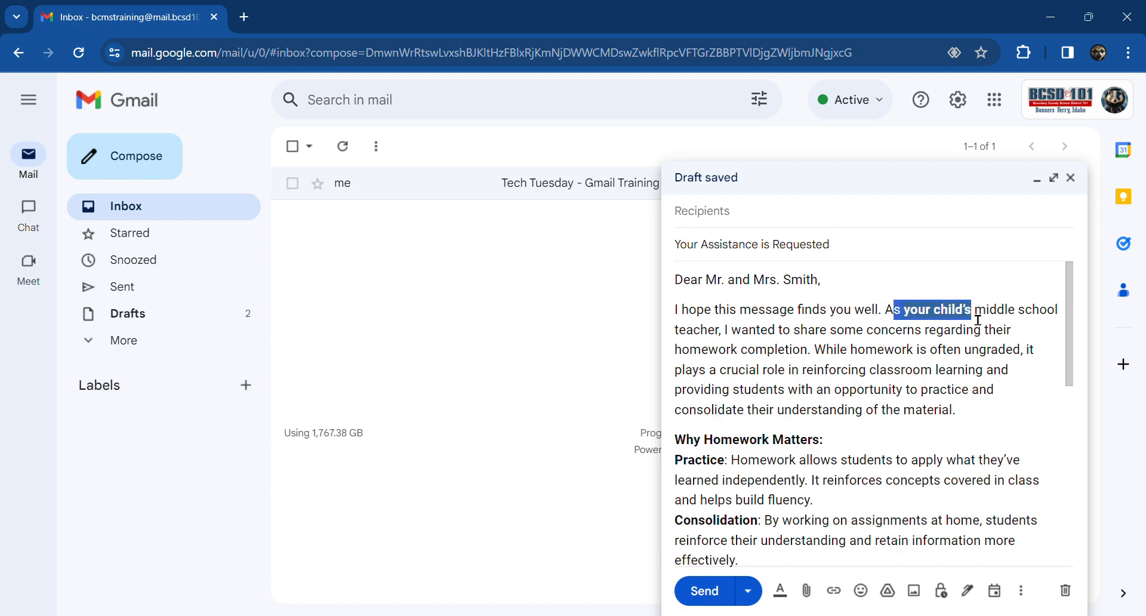
{"action": "key", "text": "BackSpace"}
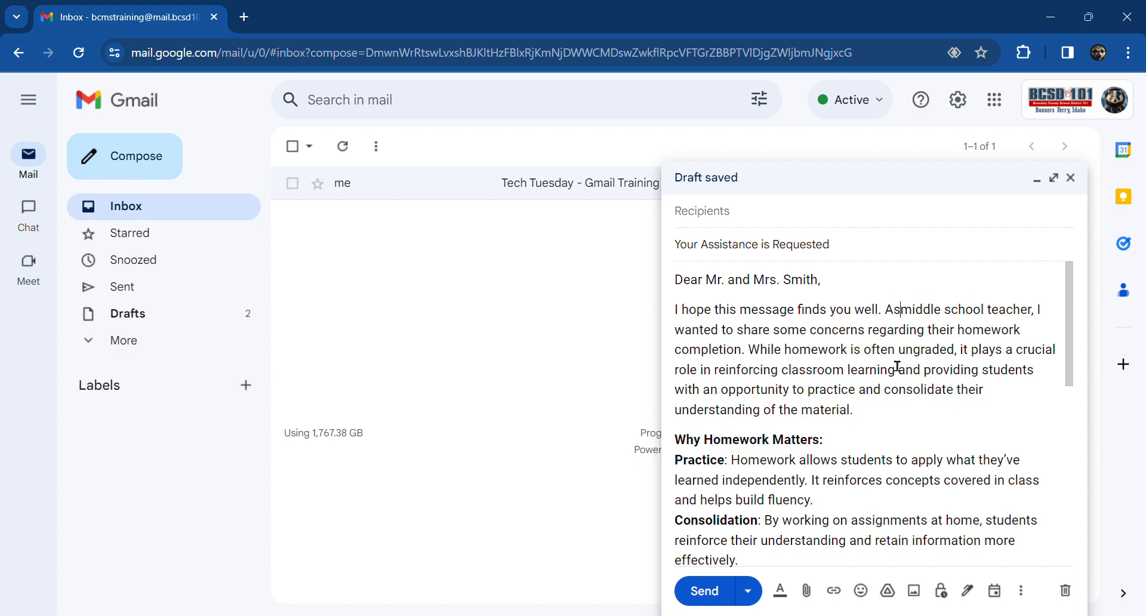
{"action": "type", "text": "Student"}
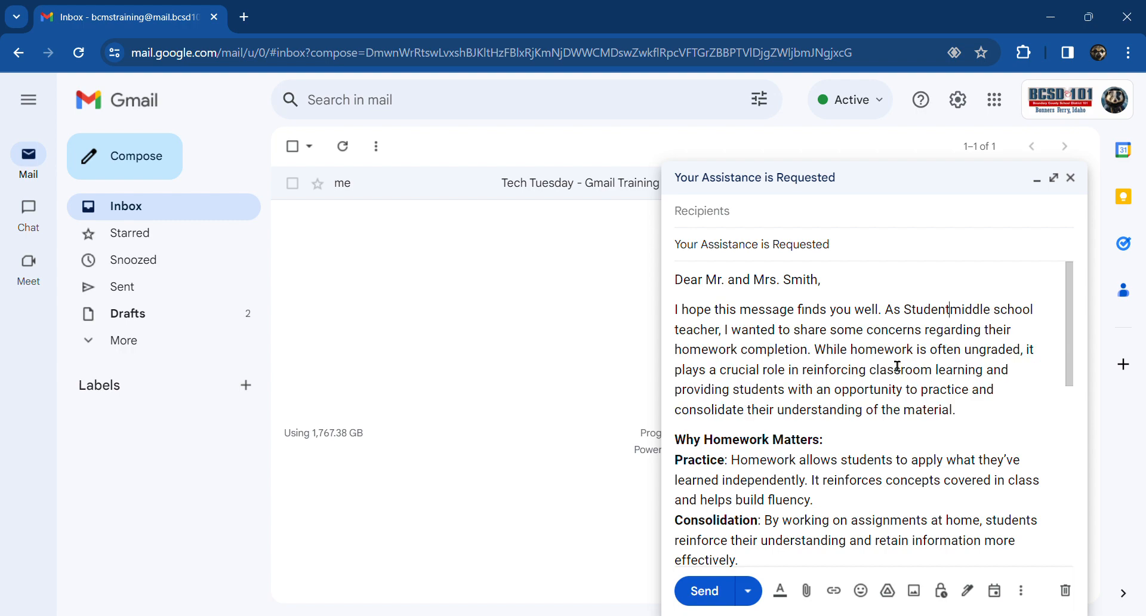
{"action": "type", "text": "'s"}
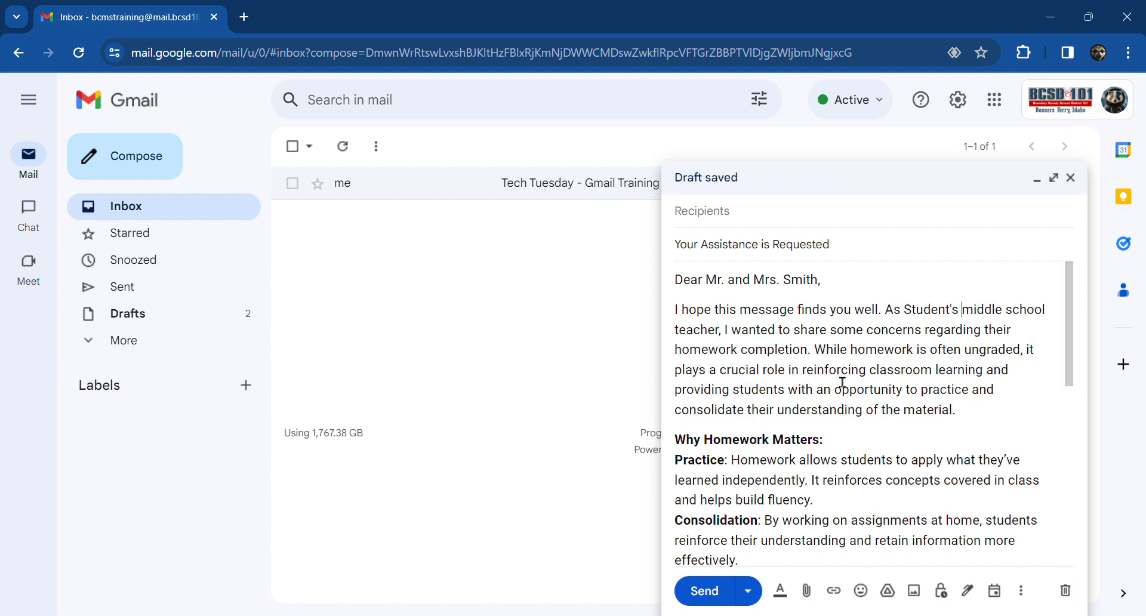
Review the rest of the letter and select the "Teacher Name Here" placeholder after "Sincerely"
{"action": "scroll", "coordinate": [863, 393], "scroll_direction": "down", "scroll_amount": 8}
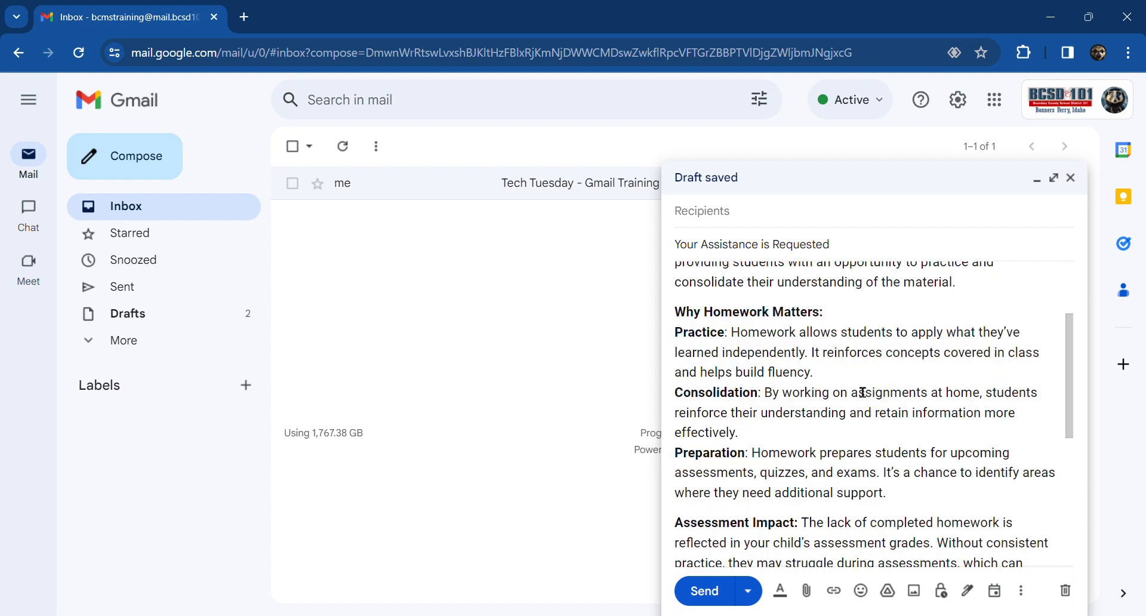
{"action": "scroll", "coordinate": [863, 393], "scroll_direction": "down", "scroll_amount": 1}
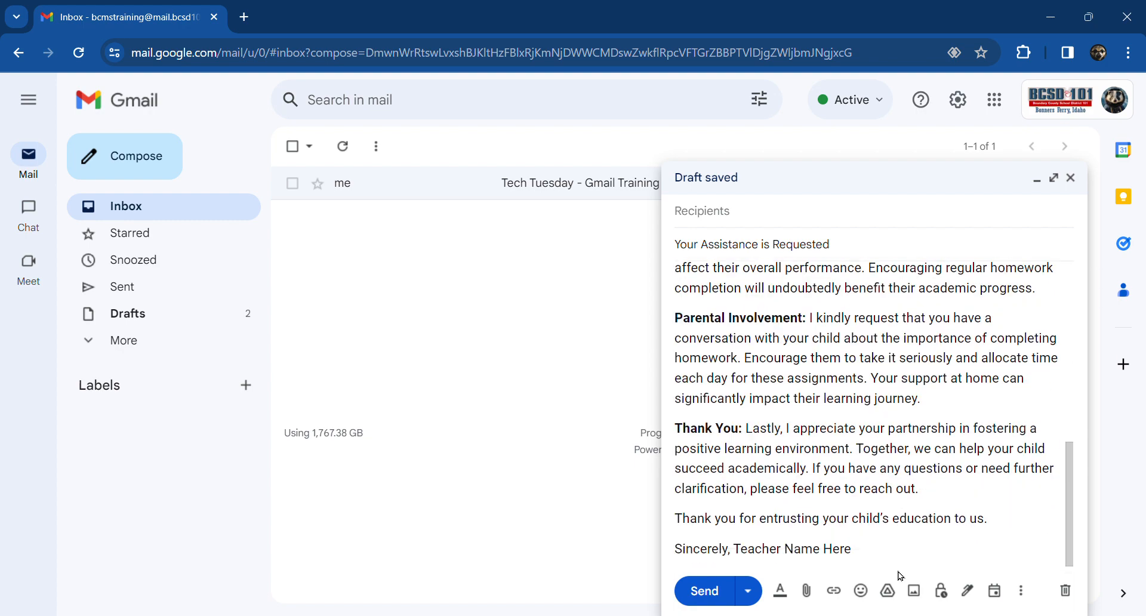
{"action": "left_click_drag", "start_coordinate": [846, 548], "coordinate": [739, 567]}
{"action": "scroll", "coordinate": [774, 478], "scroll_direction": "up", "scroll_amount": 6}
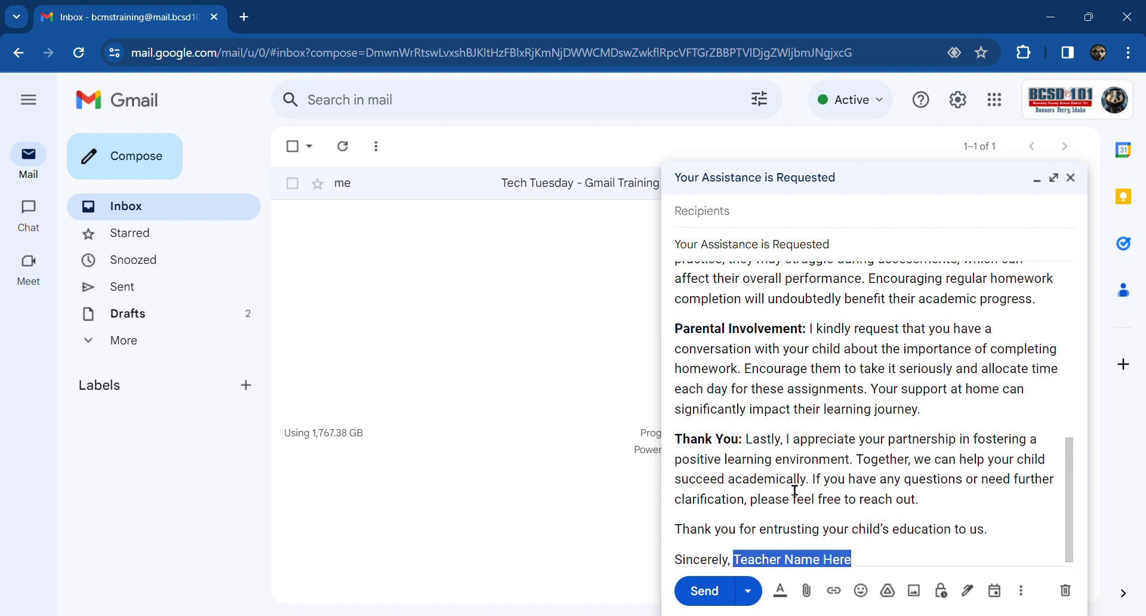